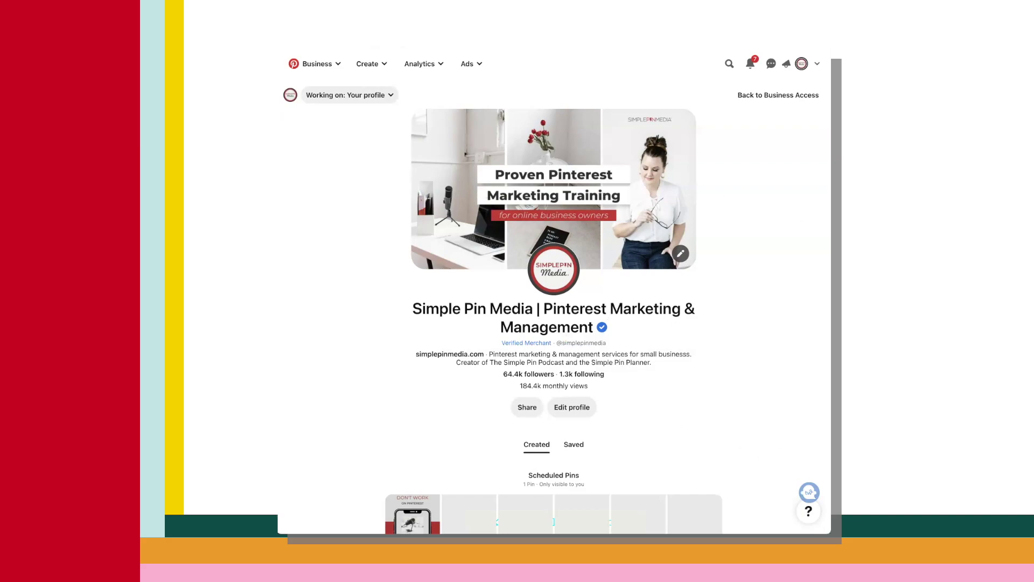
Step: Open the Analytics overview, keep the last 30 days and All content types, and open the filters panel
click(439, 65)
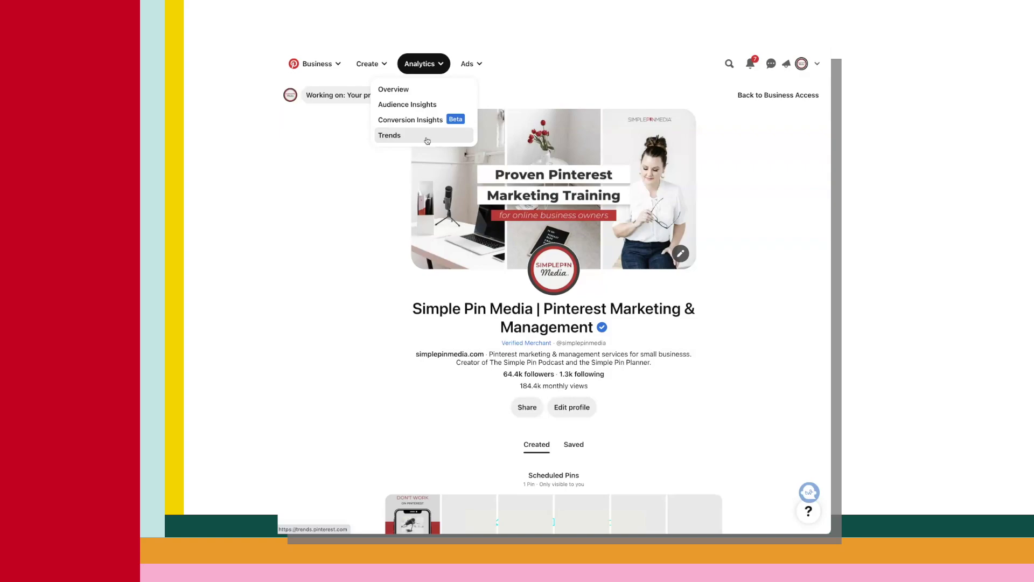
click(394, 89)
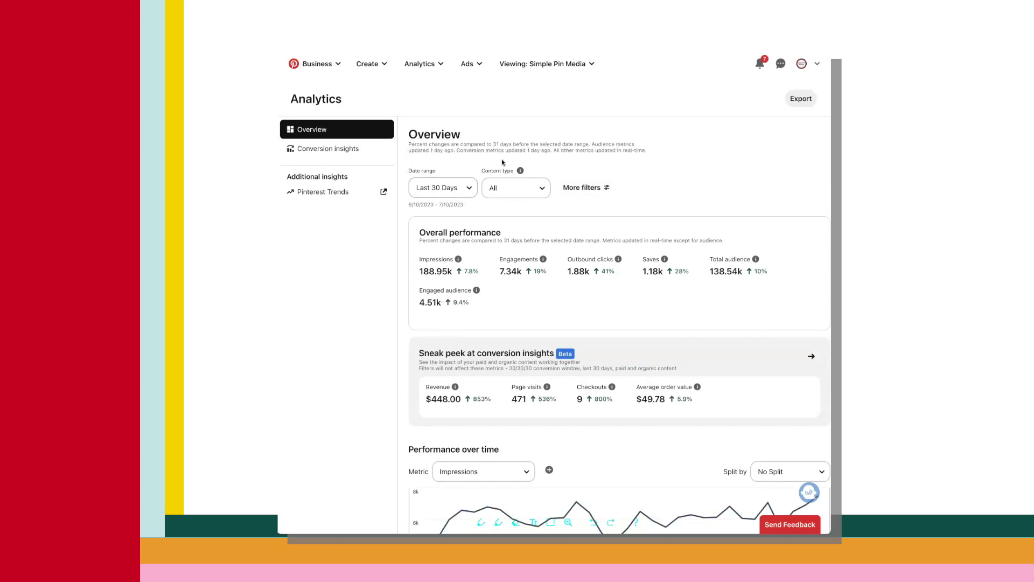
click(470, 191)
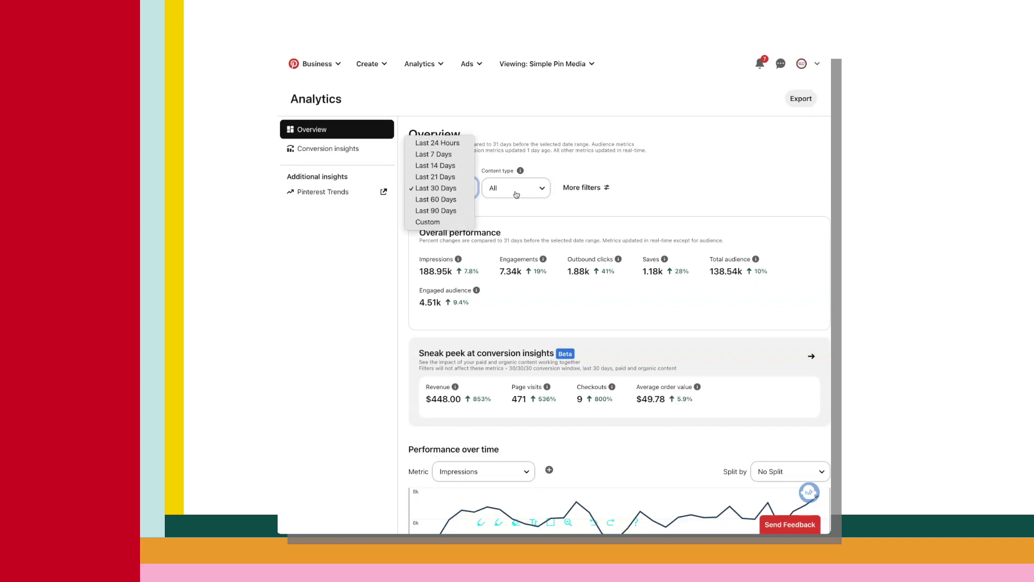
click(549, 192)
click(544, 191)
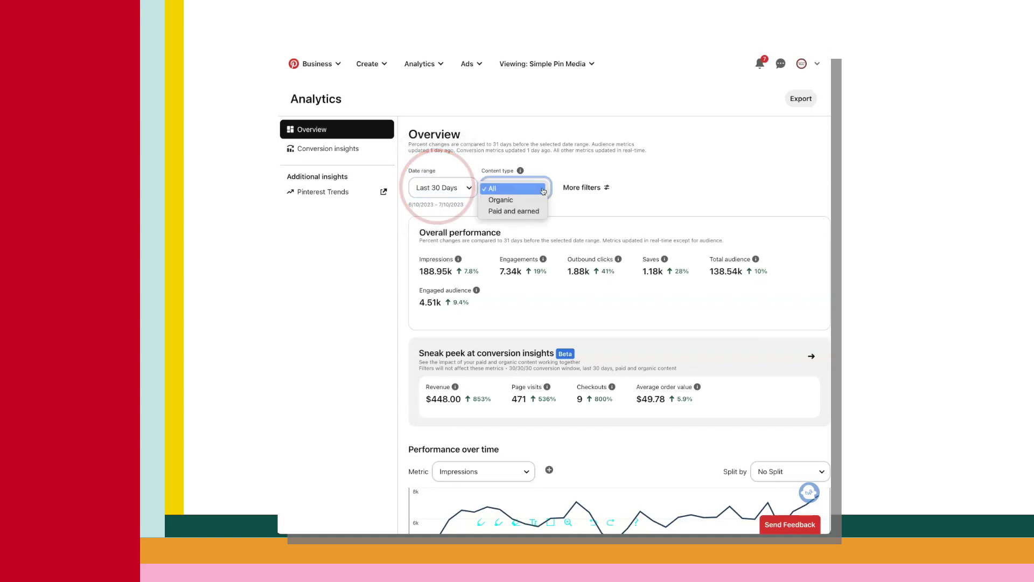
click(583, 190)
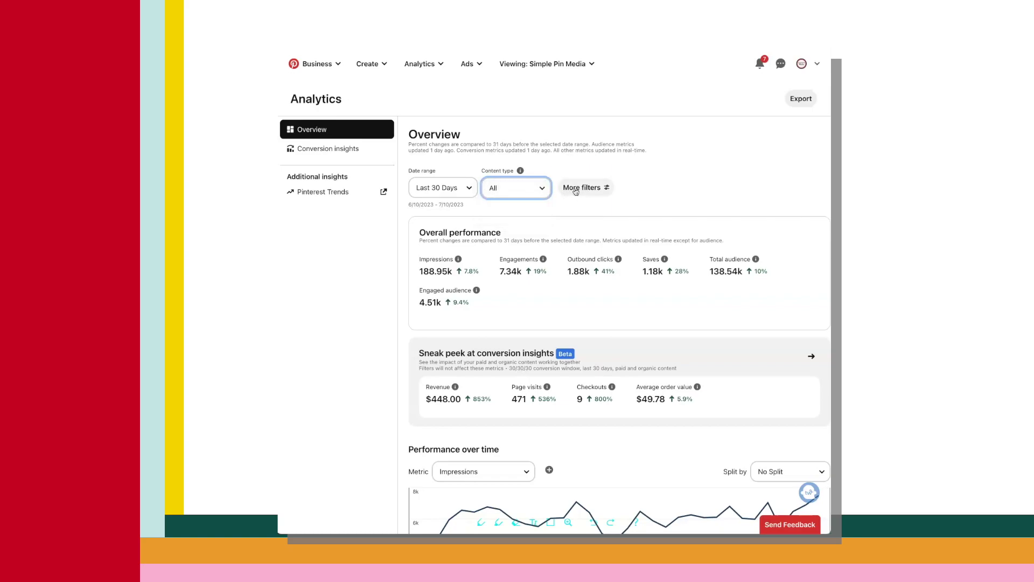
click(576, 190)
click(576, 190)
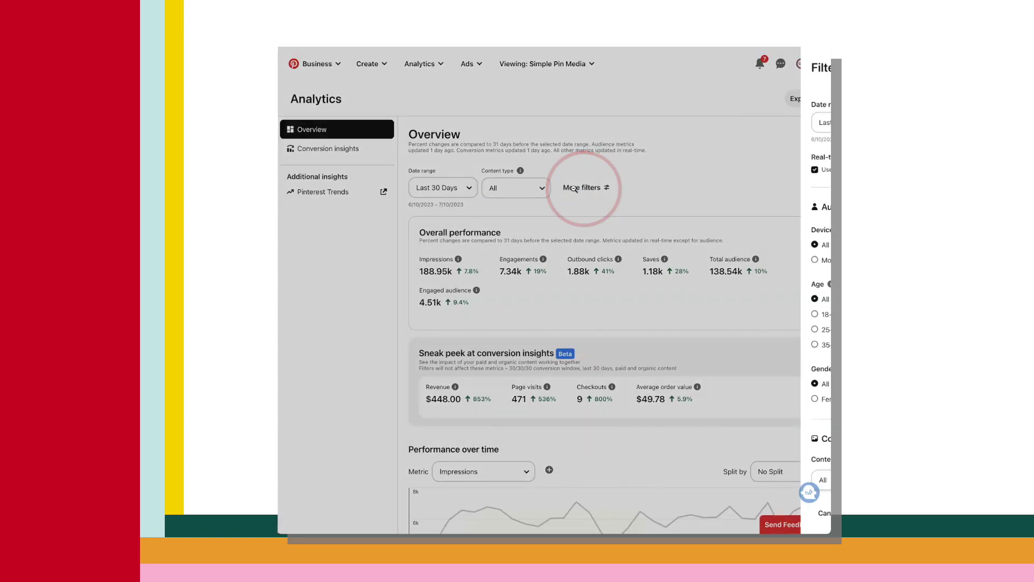
scroll(703, 255, down, 4)
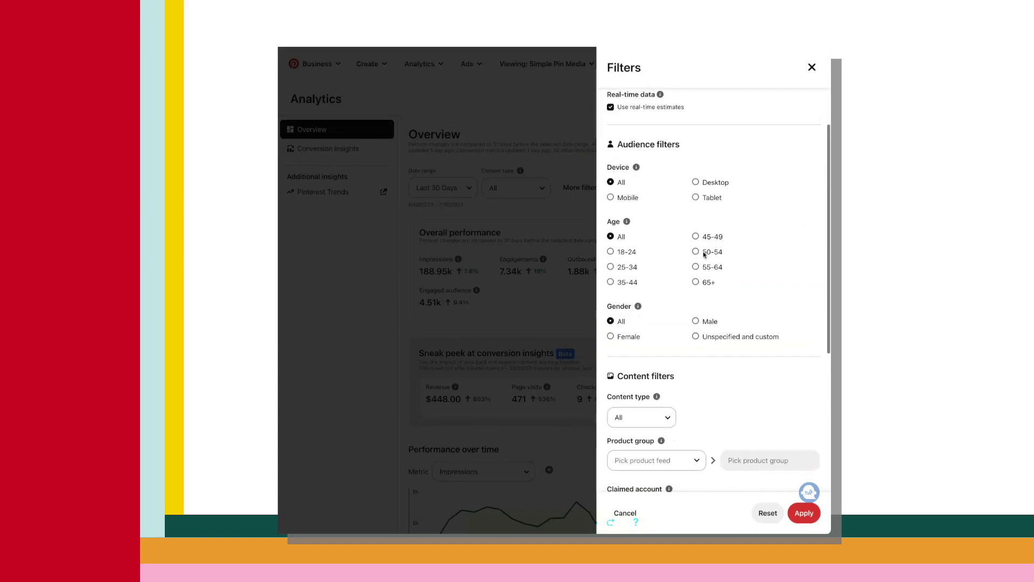
scroll(703, 255, down, 3)
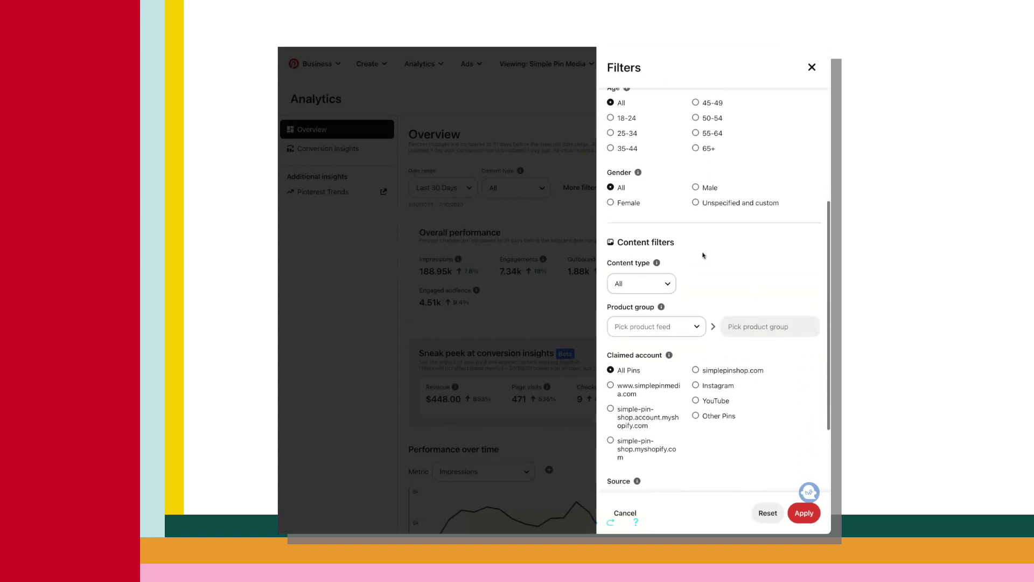
click(811, 67)
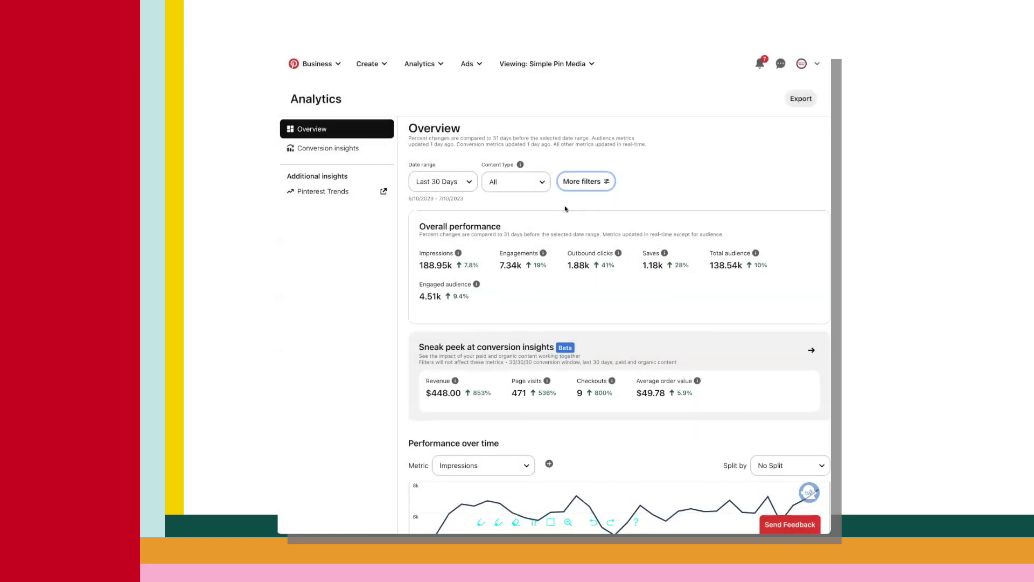
Step: Scroll to Performance over time and switch the chart metric to Saves
scroll(489, 215, down, 1)
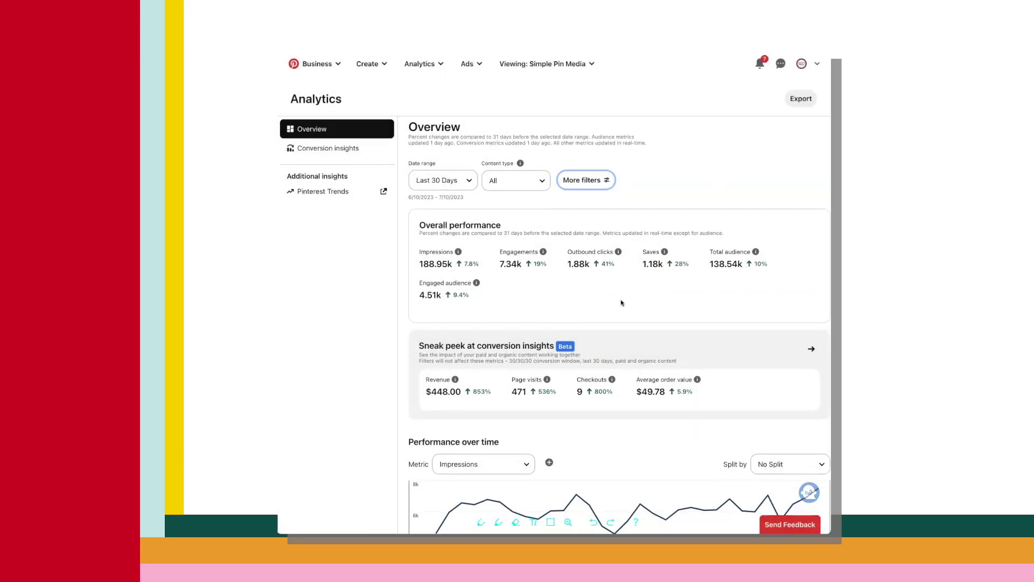
scroll(620, 296, down, 1)
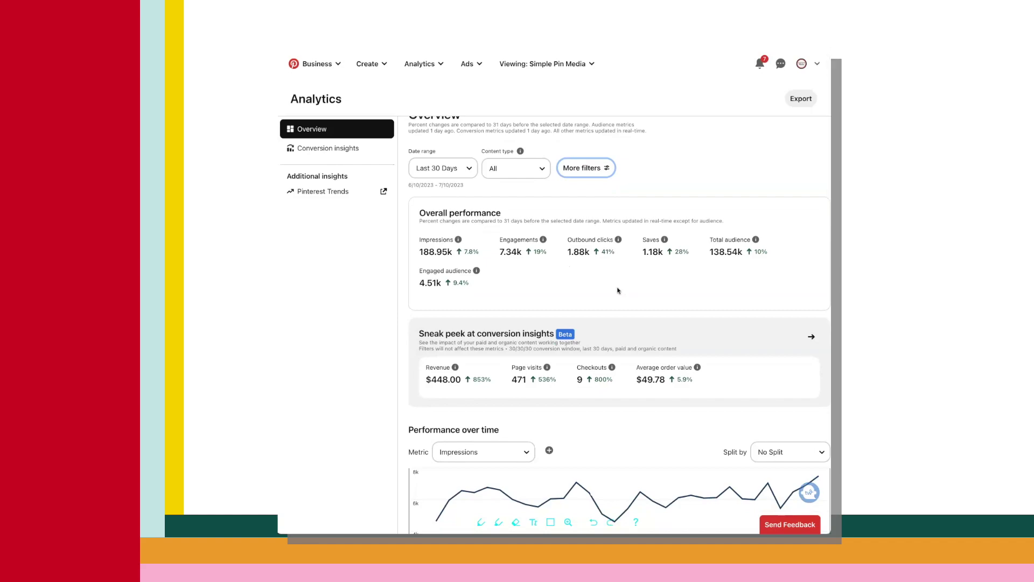
scroll(618, 290, down, 2)
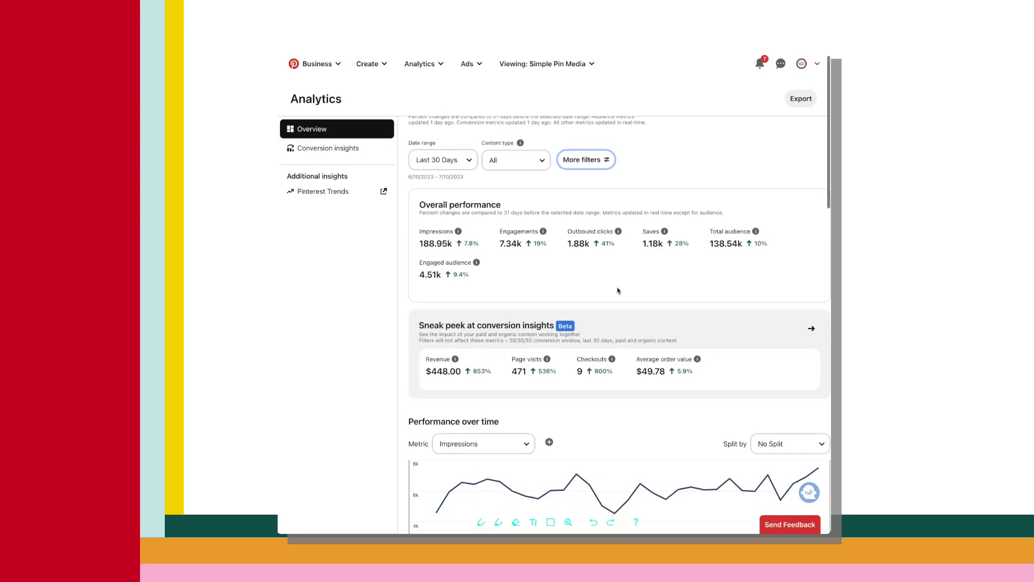
scroll(485, 302, down, 3)
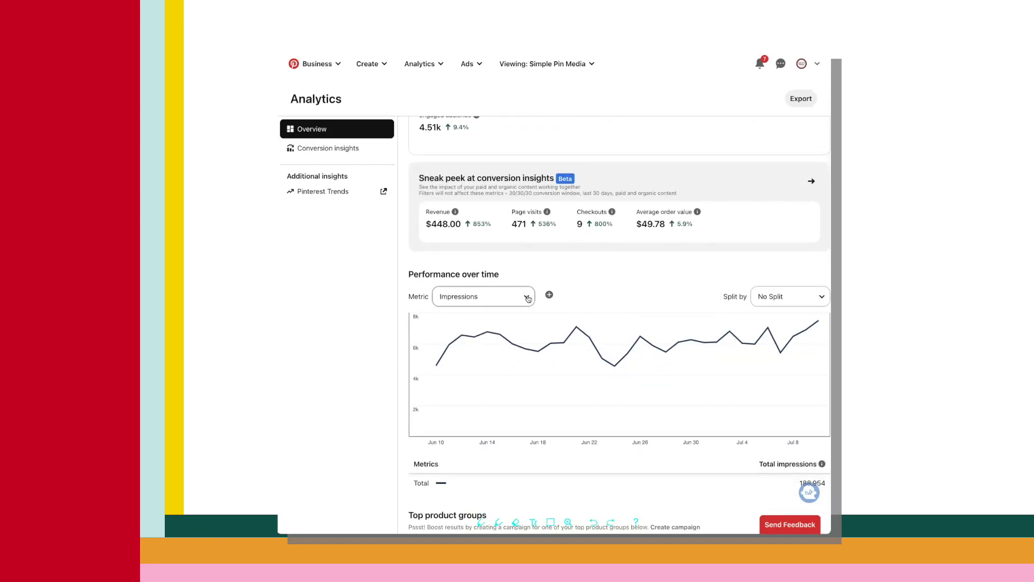
click(528, 298)
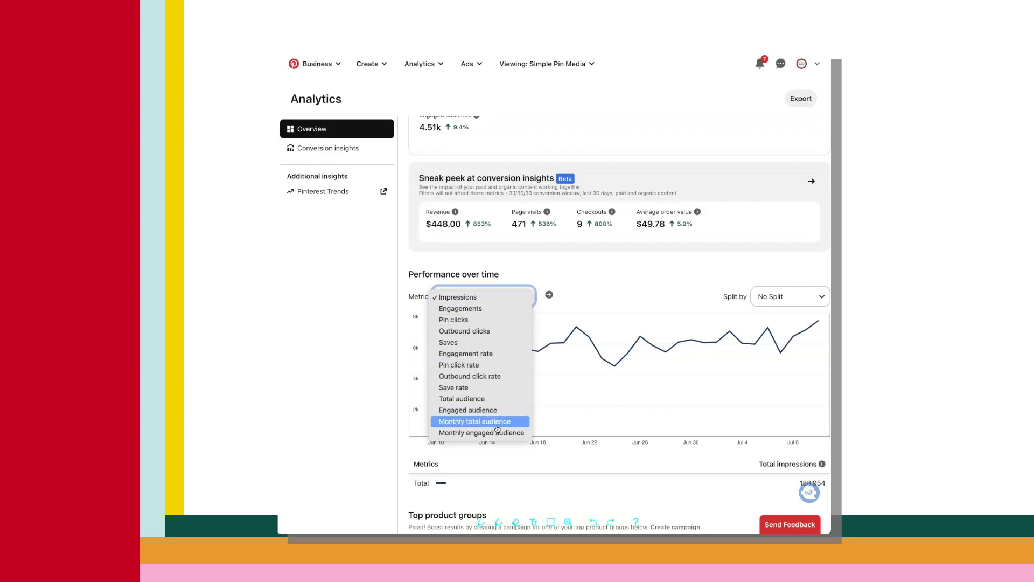
click(464, 342)
Step: Change the chart metric to Outbound clicks, totalling 1,915 for the period
scroll(510, 302, down, 1)
scroll(528, 259, up, 1)
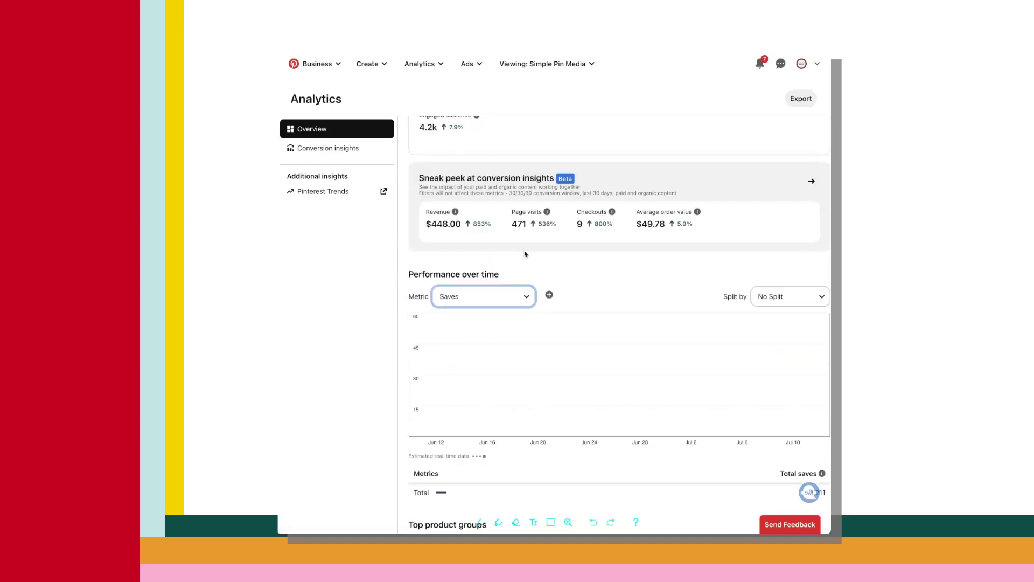
click(527, 297)
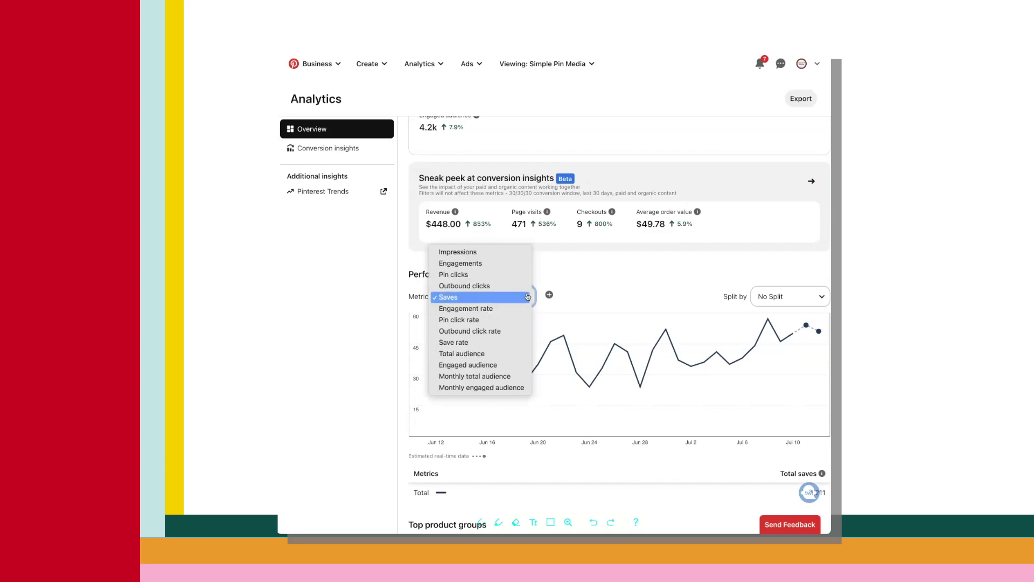
click(482, 286)
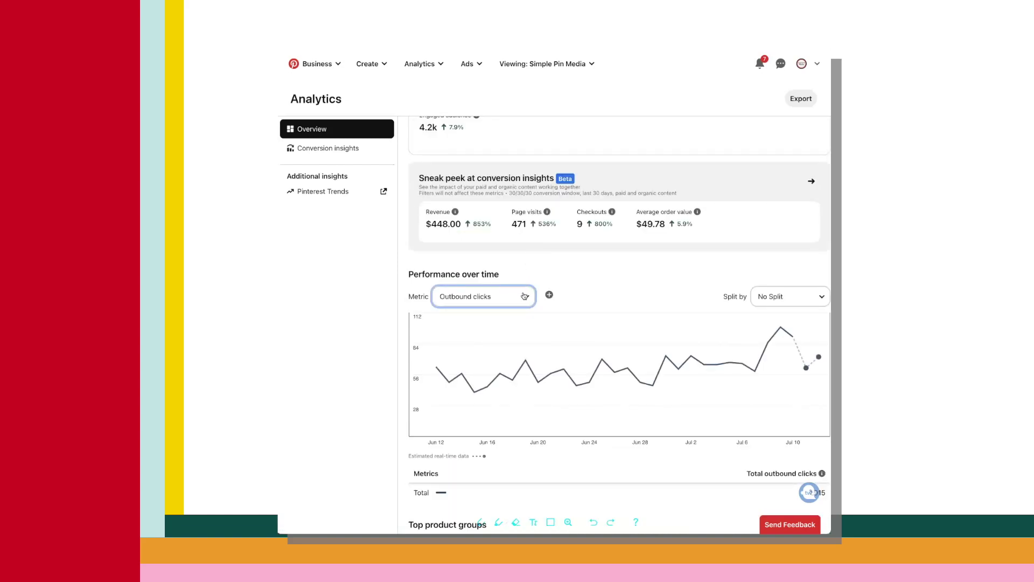
scroll(670, 288, down, 2)
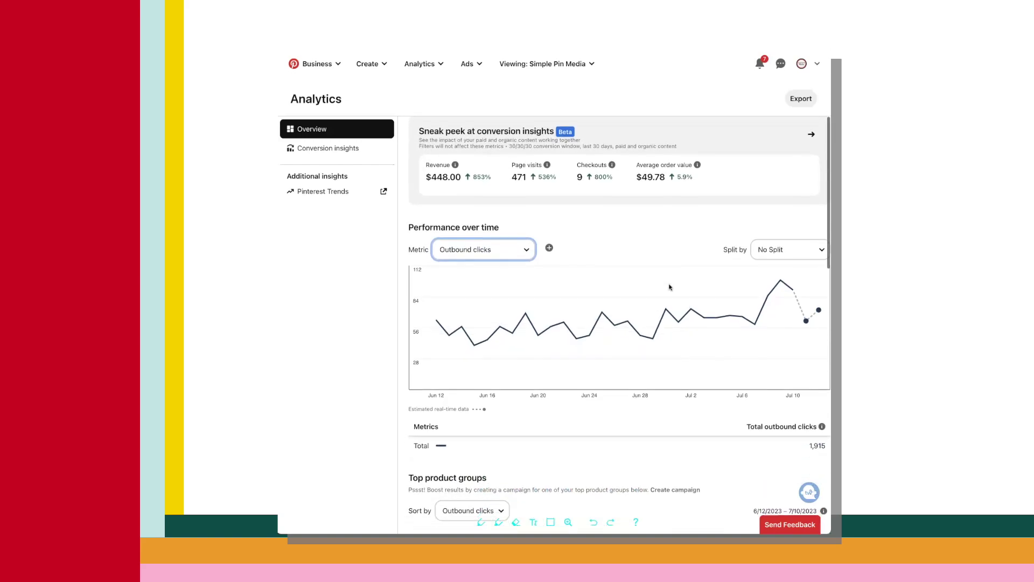
scroll(645, 319, down, 1)
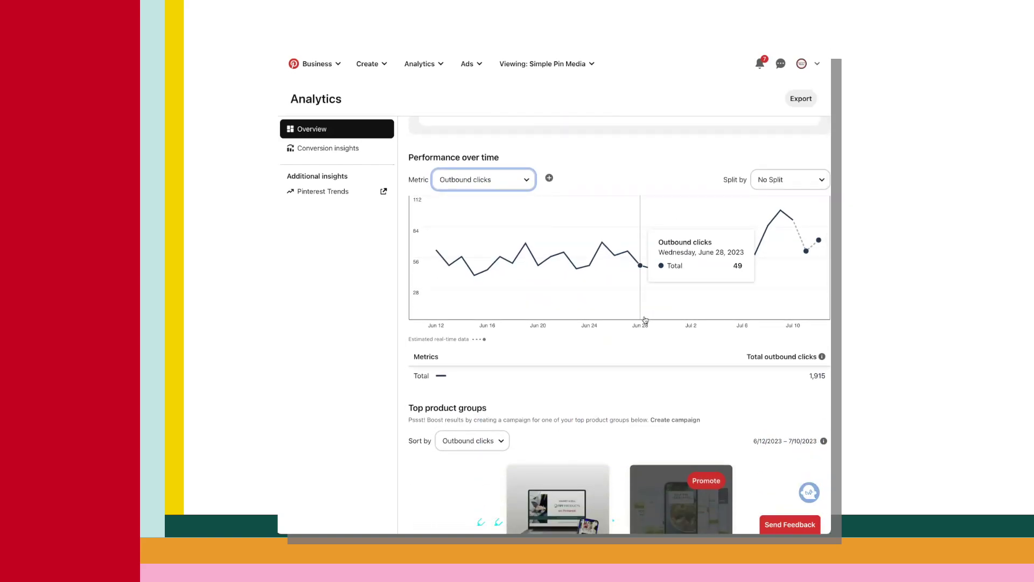
Step: Check the sort options for top product groups and top Pins, keeping Outbound clicks and Engagements
scroll(645, 319, down, 2)
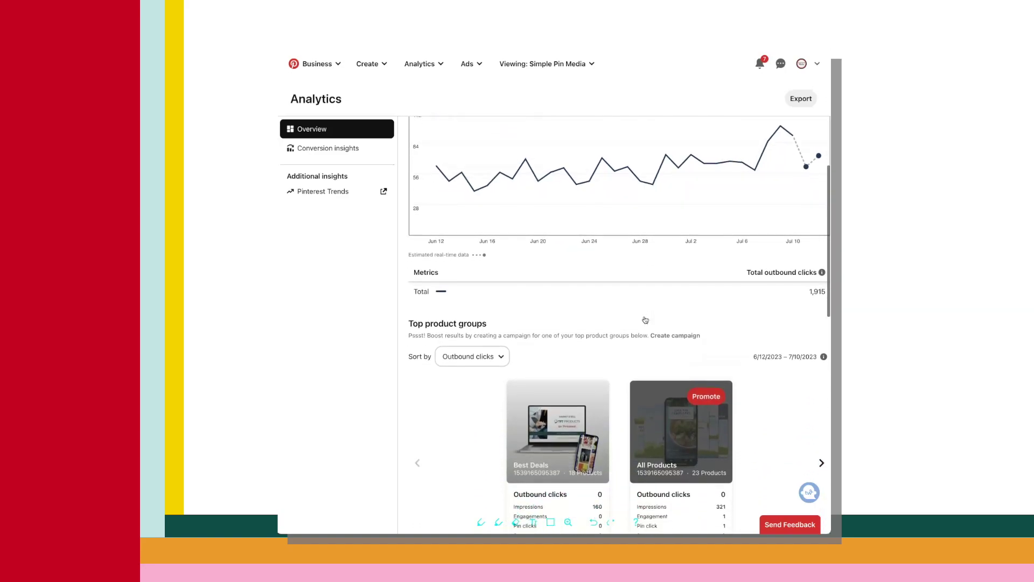
scroll(645, 319, down, 2)
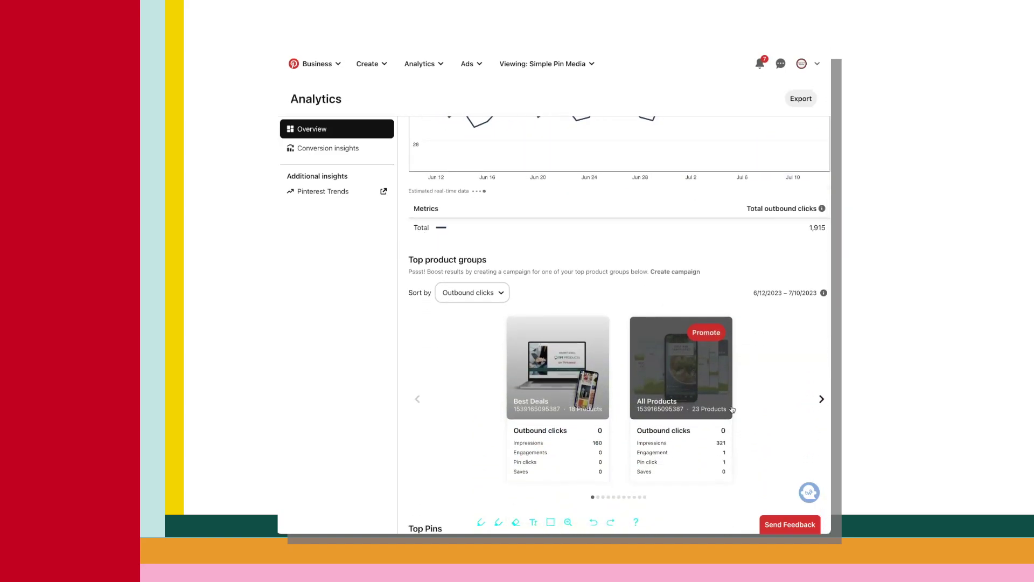
scroll(539, 333, down, 2)
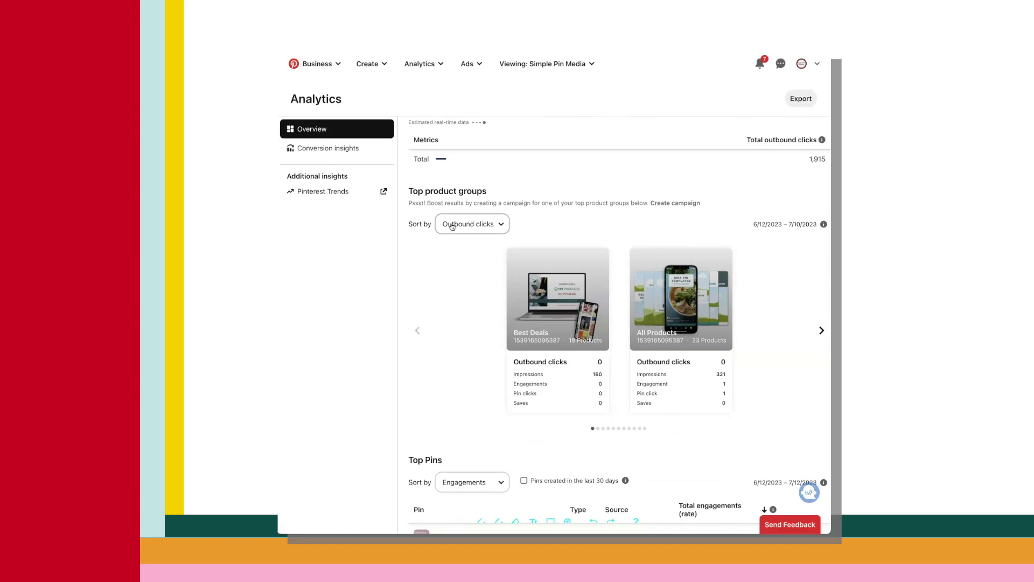
click(495, 225)
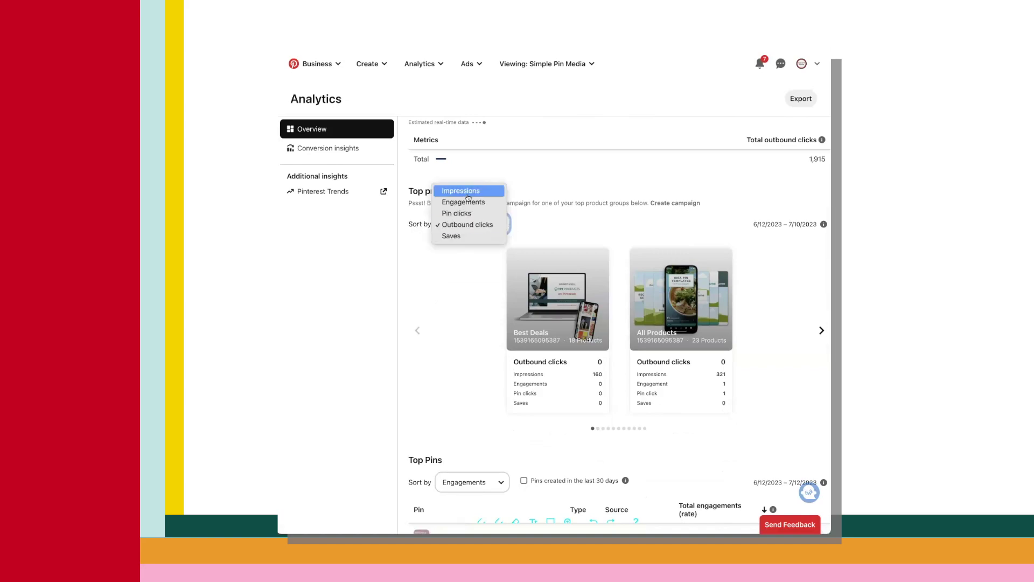
click(543, 223)
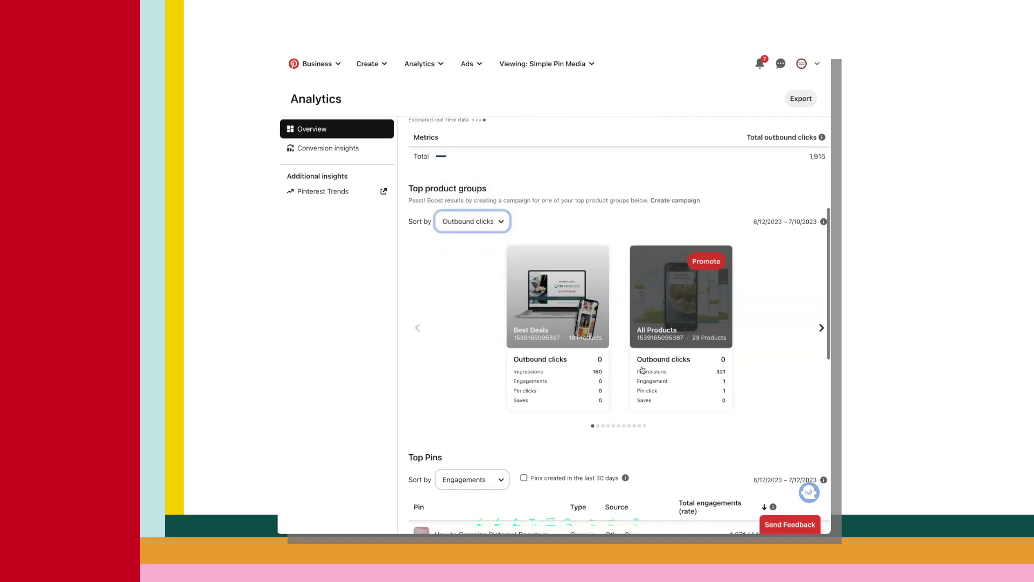
scroll(647, 302, down, 4)
scroll(404, 298, down, 4)
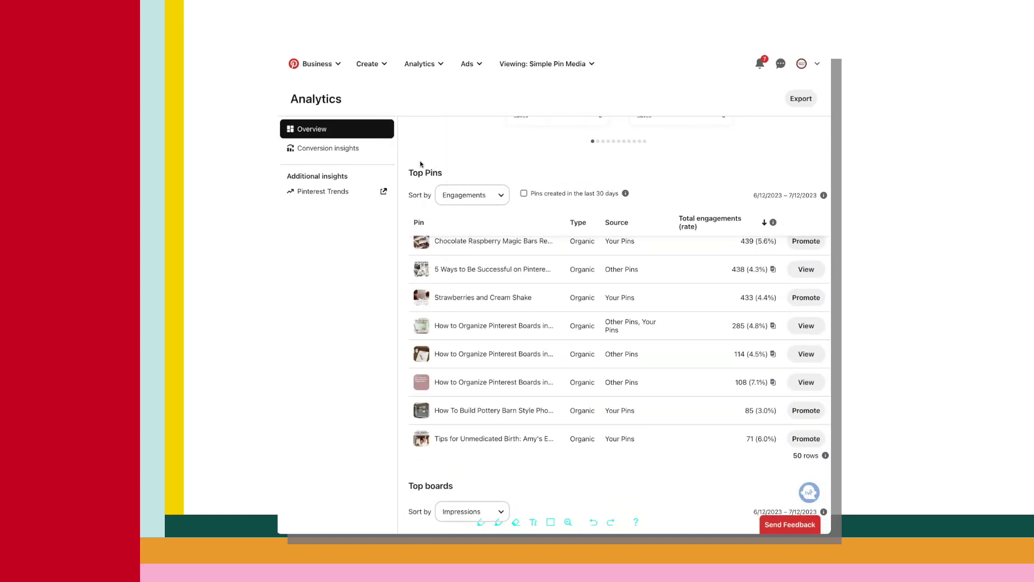
click(501, 195)
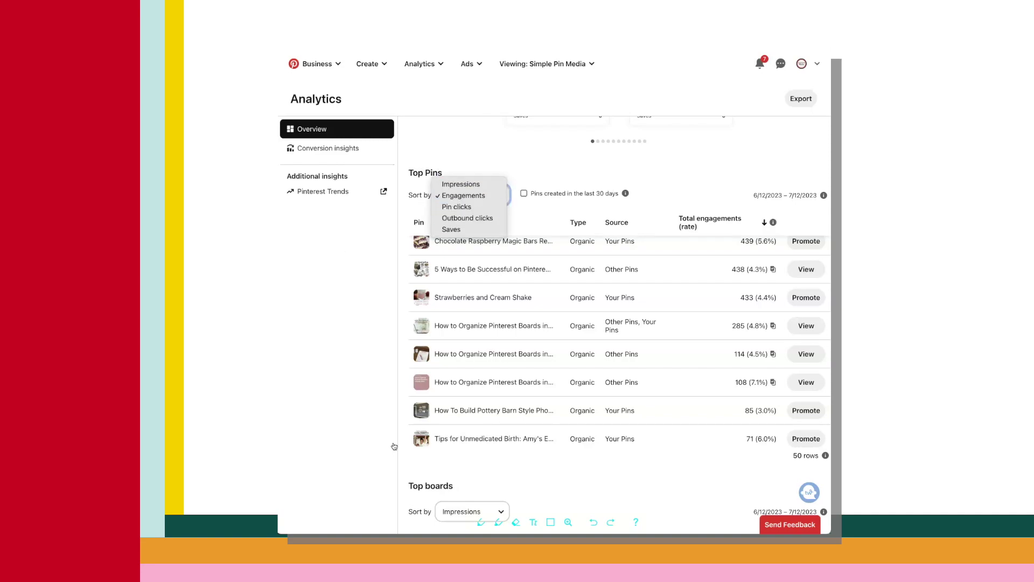
click(410, 462)
Step: Sort the Top boards by Outbound clicks, led by Best Home Decor Pins with 278
scroll(415, 458, down, 5)
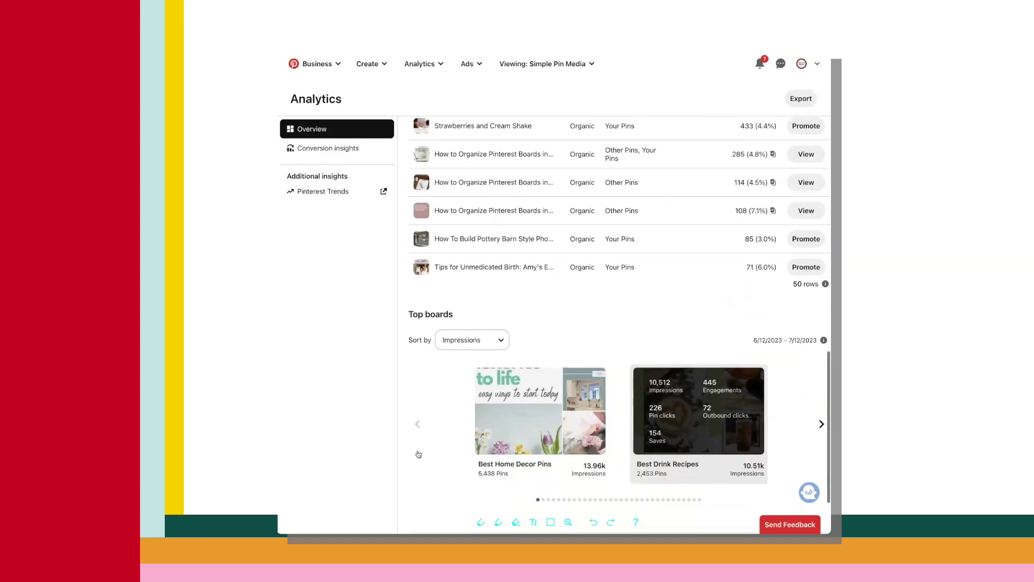
click(502, 268)
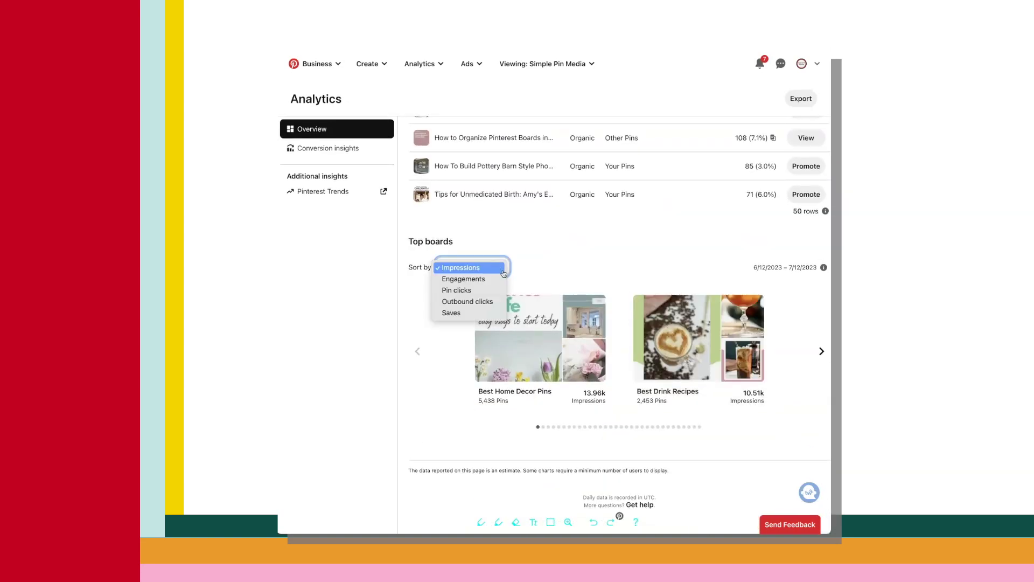
click(461, 301)
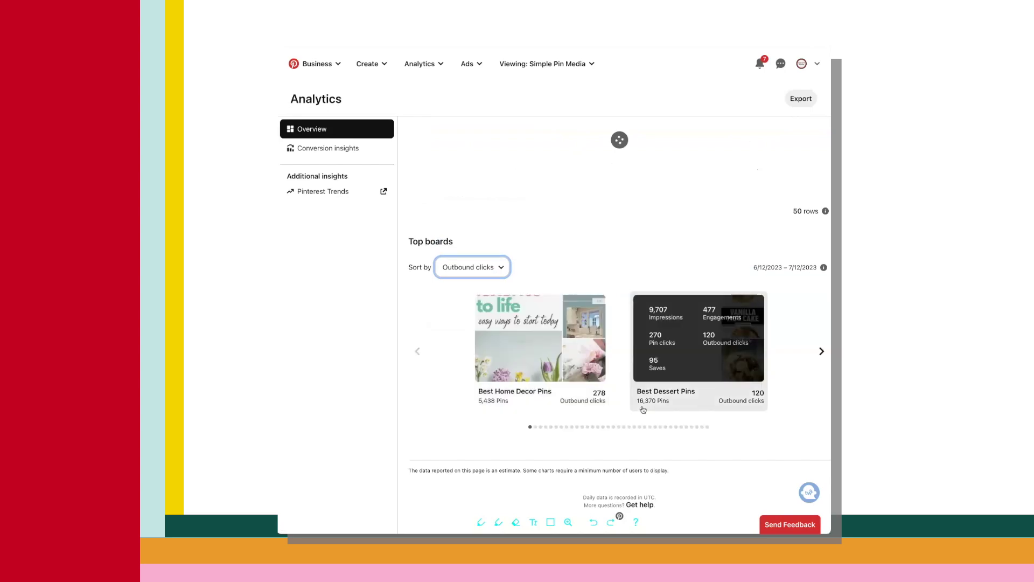
Step: Advance the Top boards carousel, then open Audience insights, keeping the total audience
click(822, 351)
click(428, 62)
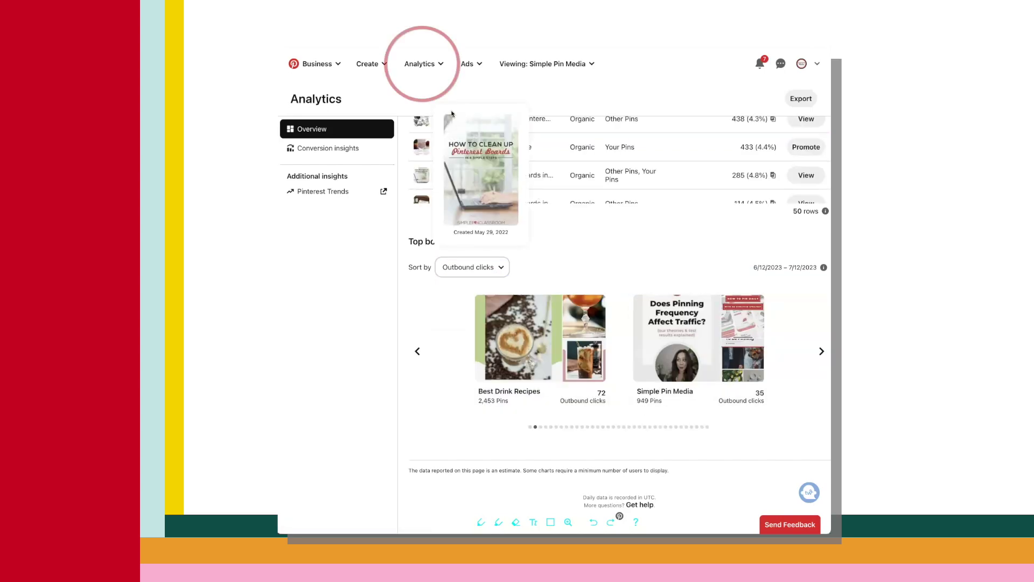
click(435, 101)
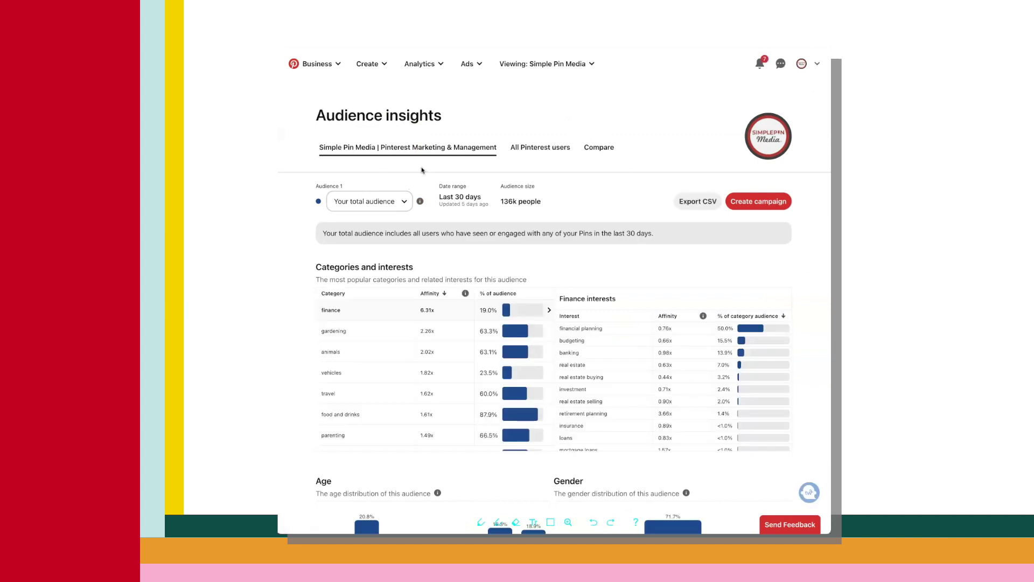
click(396, 206)
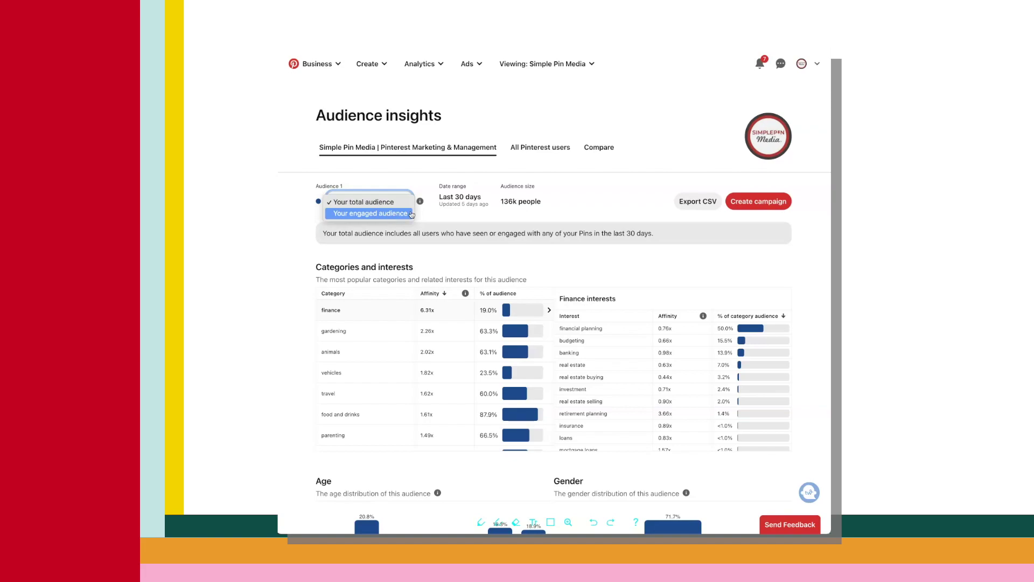
click(371, 202)
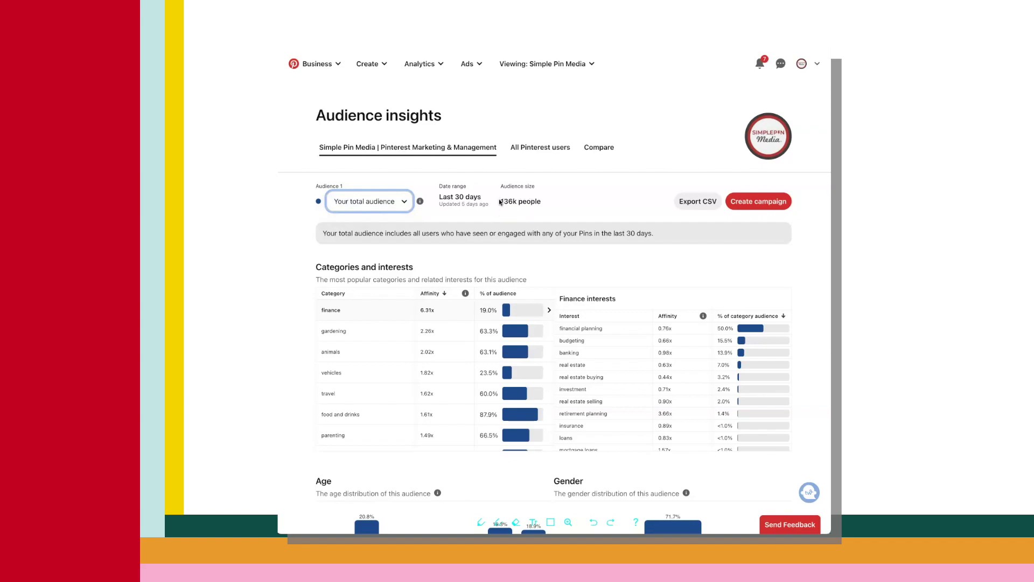
Step: Switch Audience 1 to Your engaged audience, with finance leading at 8.10x affinity
scroll(536, 202, down, 1)
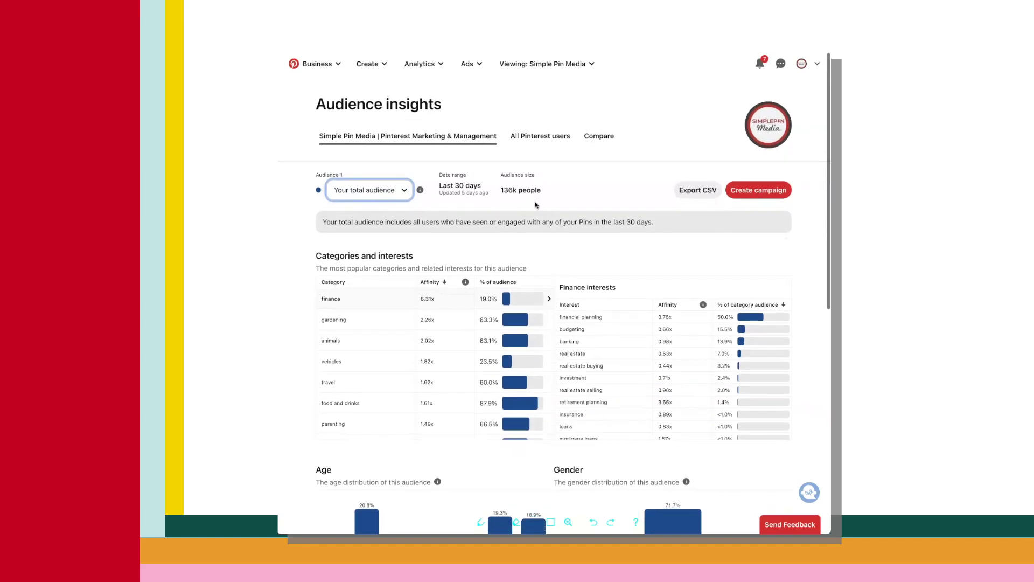
scroll(528, 188, down, 1)
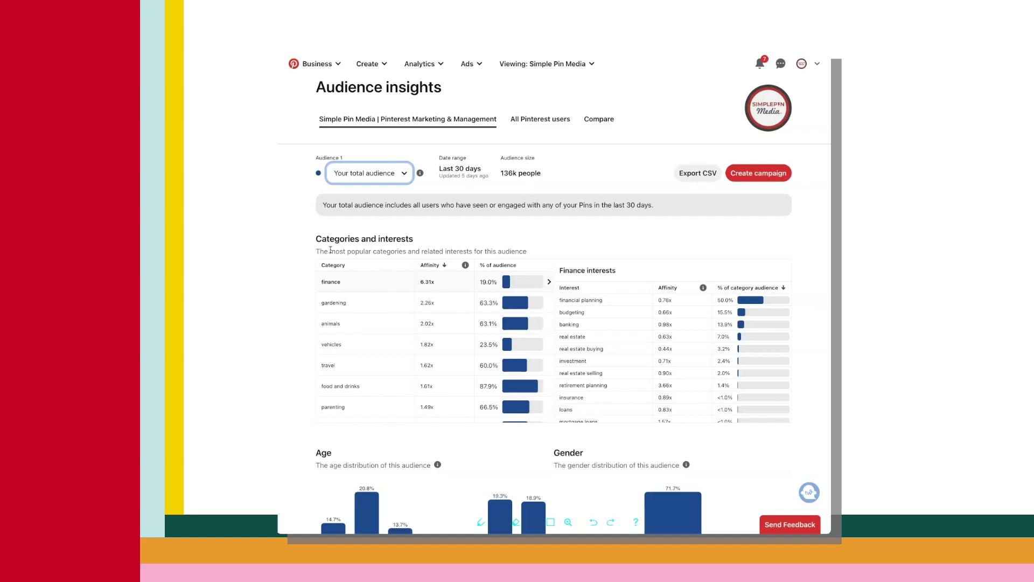
scroll(367, 226, down, 1)
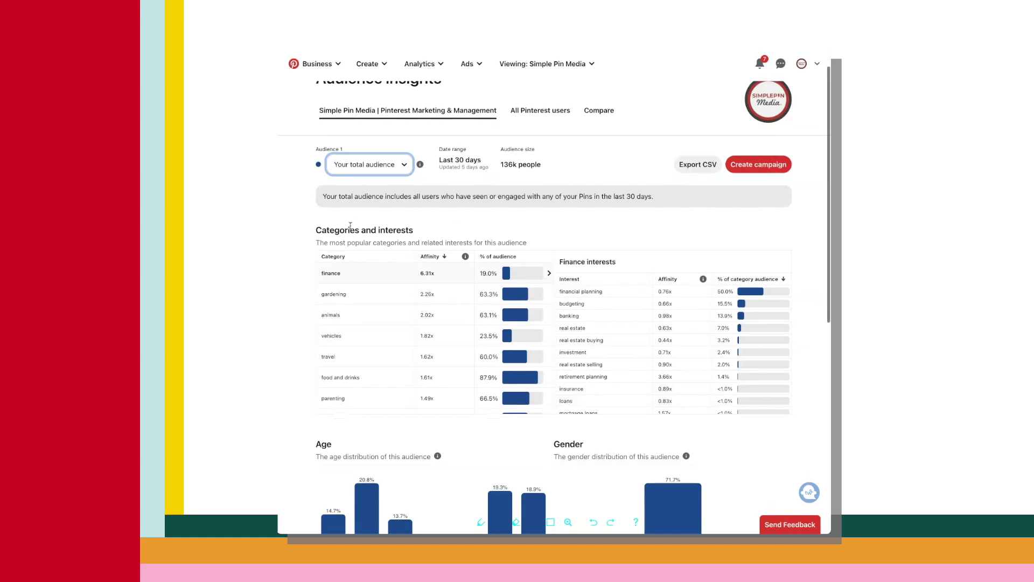
click(407, 166)
click(373, 176)
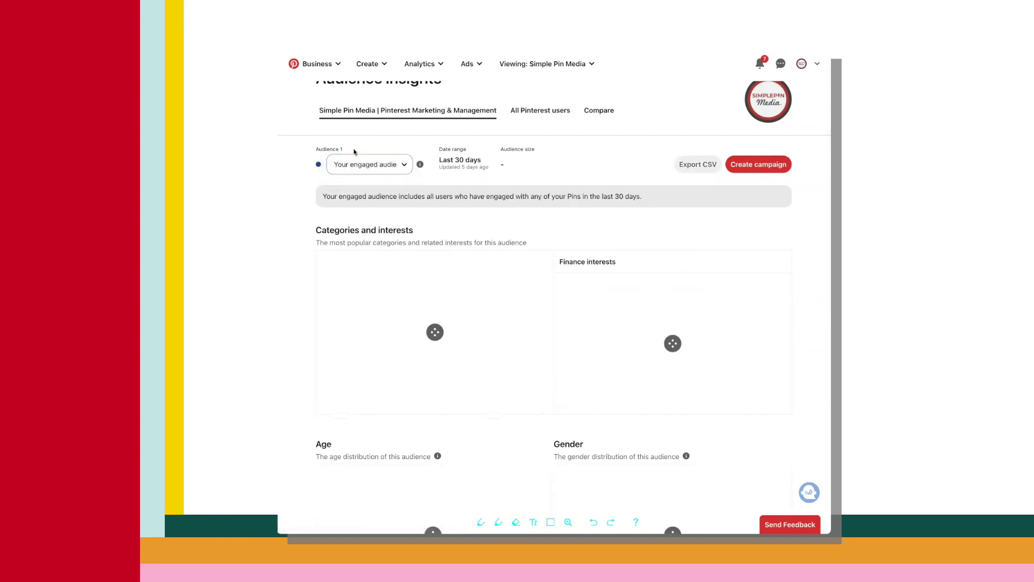
scroll(497, 297, down, 1)
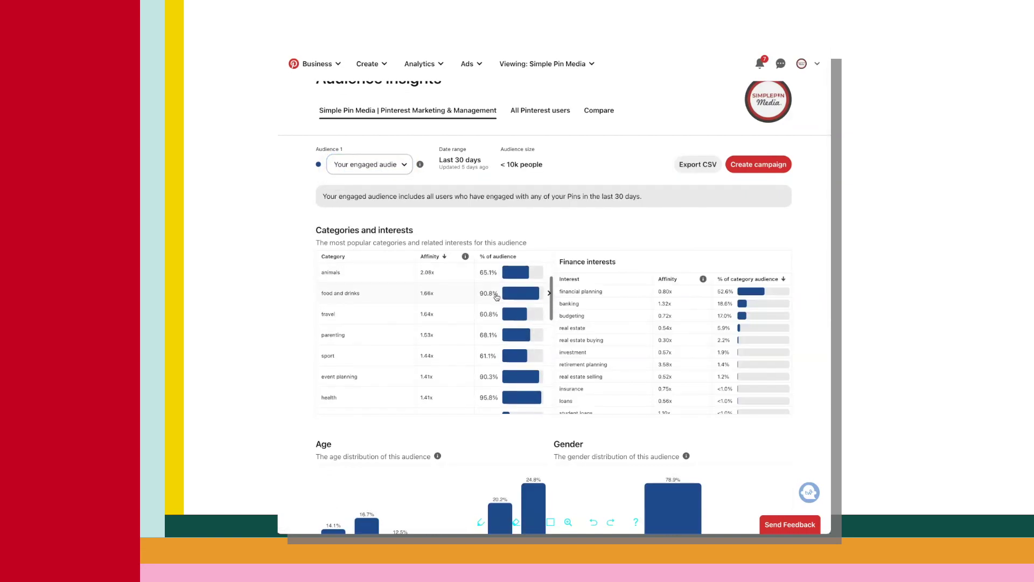
scroll(496, 296, up, 1)
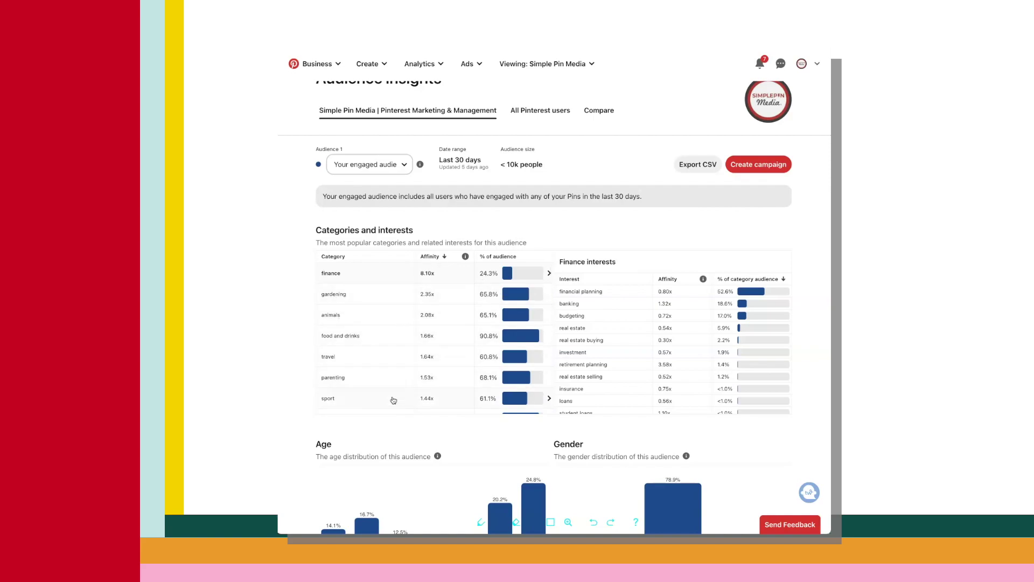
Step: Expand the gardening interests and review demographics: 78.9% female, New York 4.1%, iPhone 52.0%
scroll(645, 298, down, 1)
scroll(645, 298, up, 1)
scroll(589, 337, down, 1)
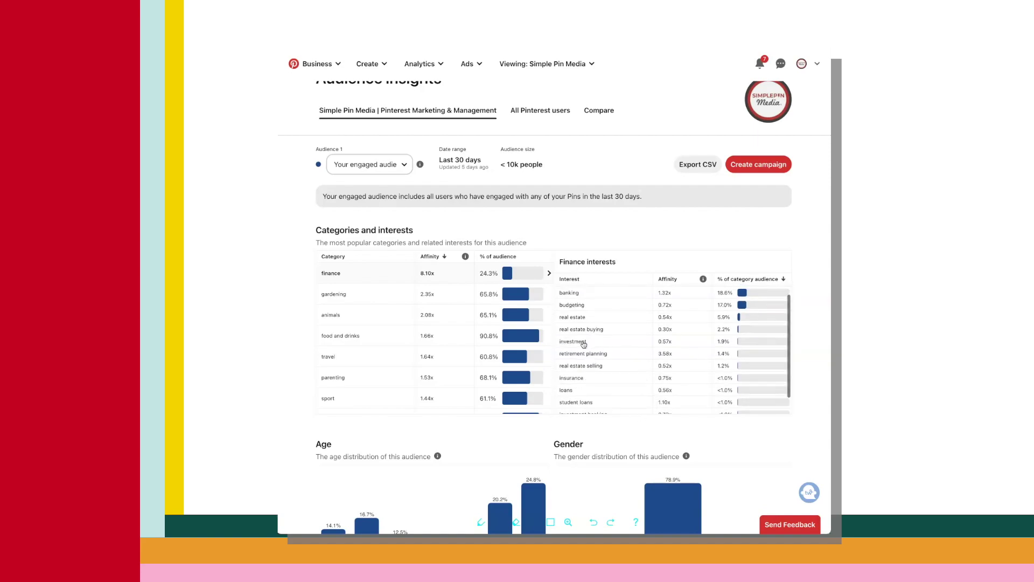
click(537, 294)
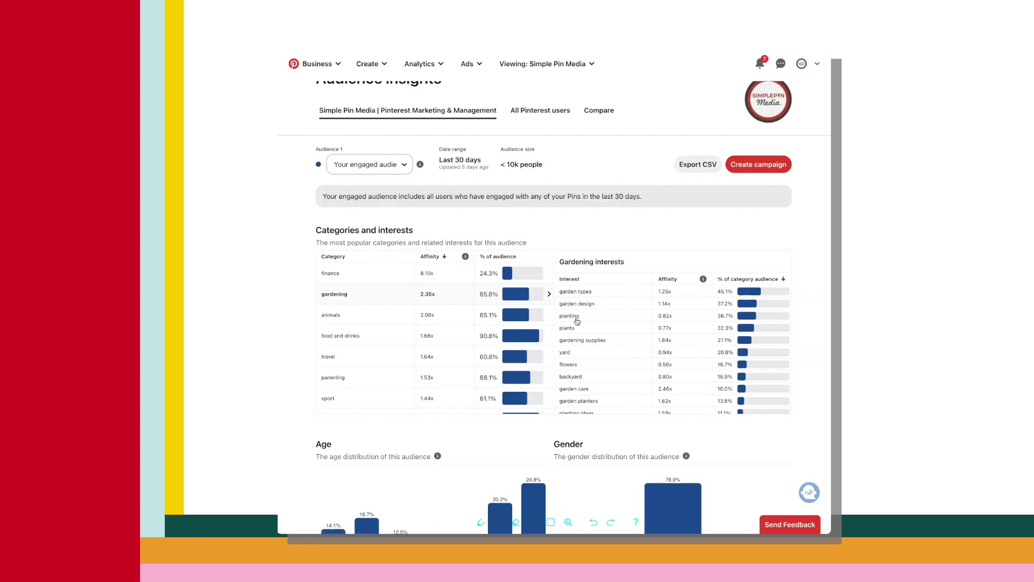
scroll(612, 383, down, 3)
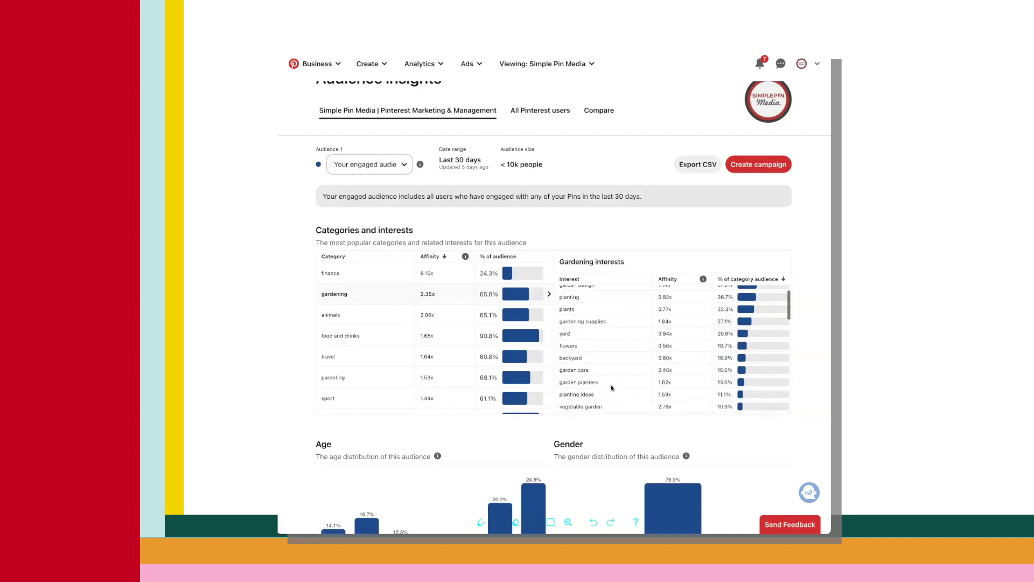
scroll(612, 388, down, 2)
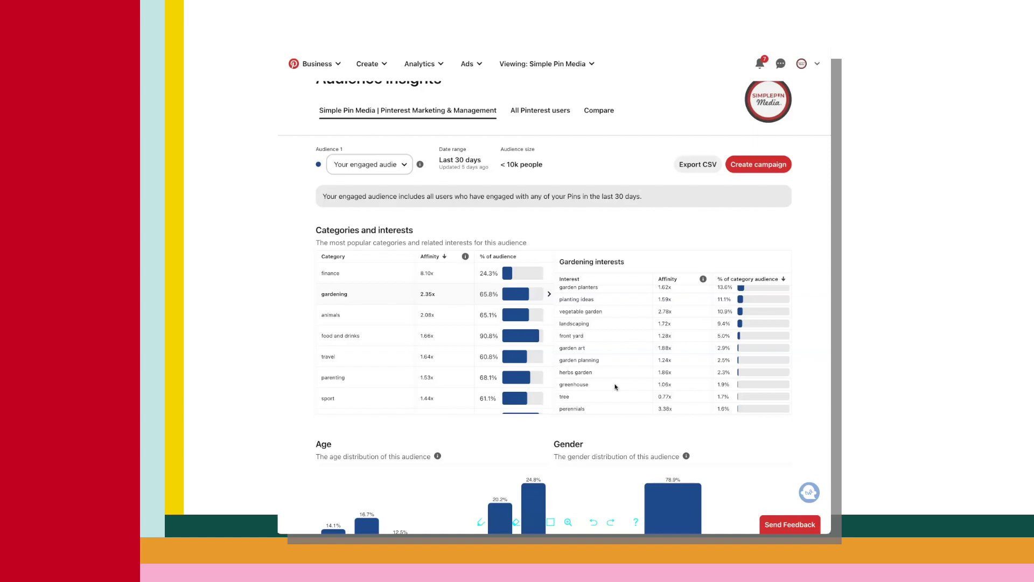
scroll(561, 390, down, 10)
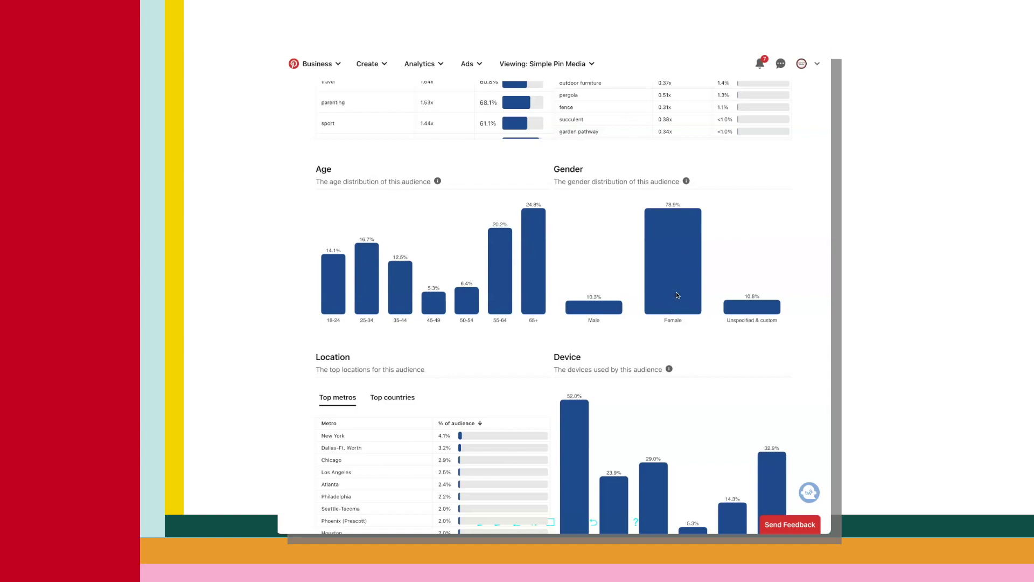
scroll(677, 292, down, 3)
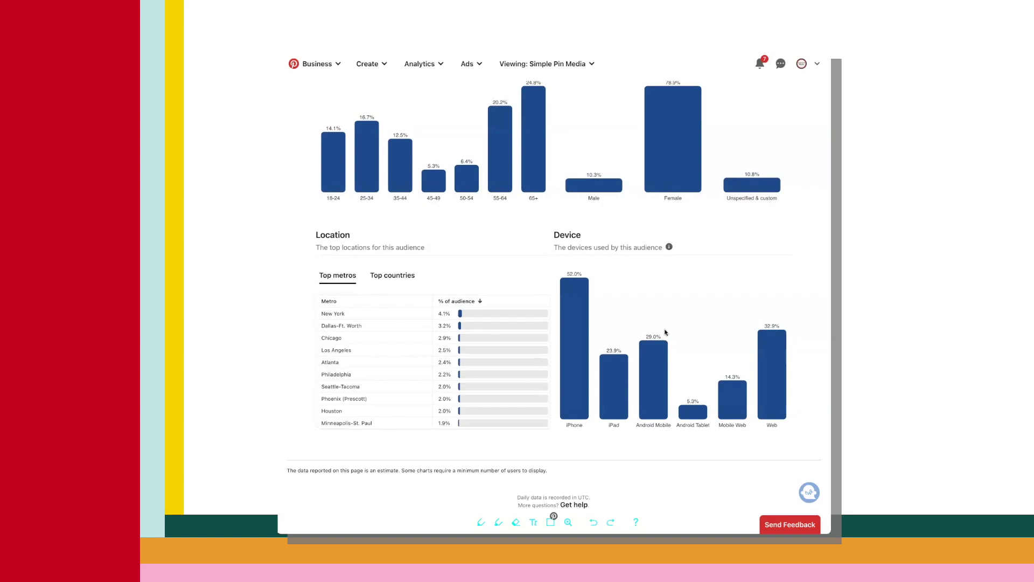
Step: Go to Conversion insights ($495.00 revenue, 495 page visits, 10 checkouts) and open Conversion content options
click(420, 63)
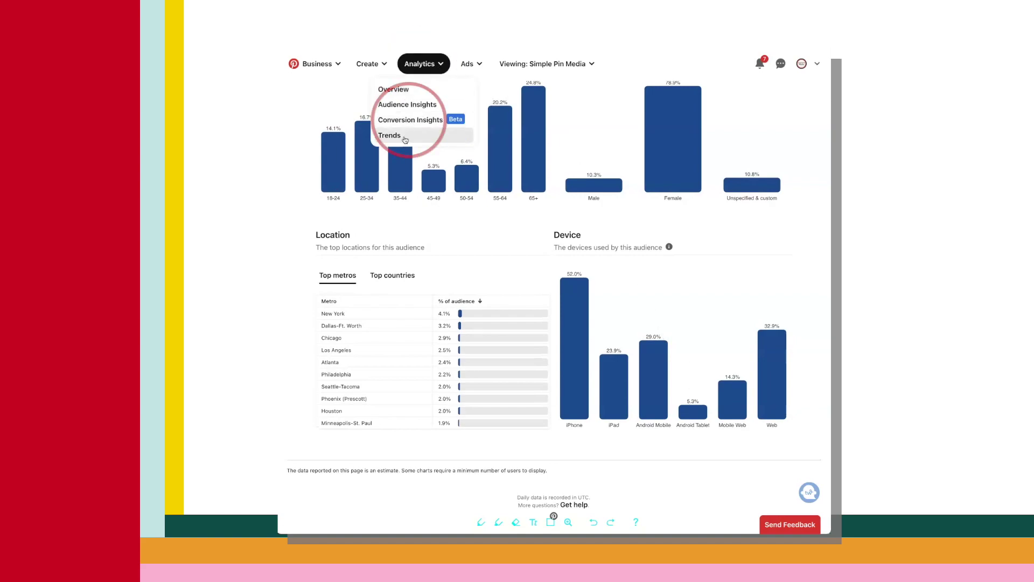
click(405, 123)
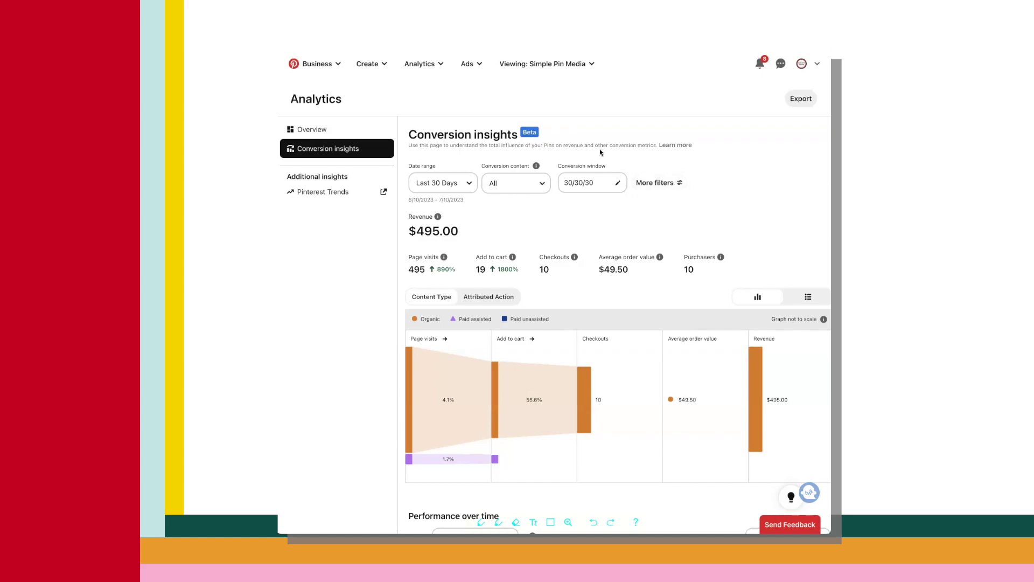
click(540, 186)
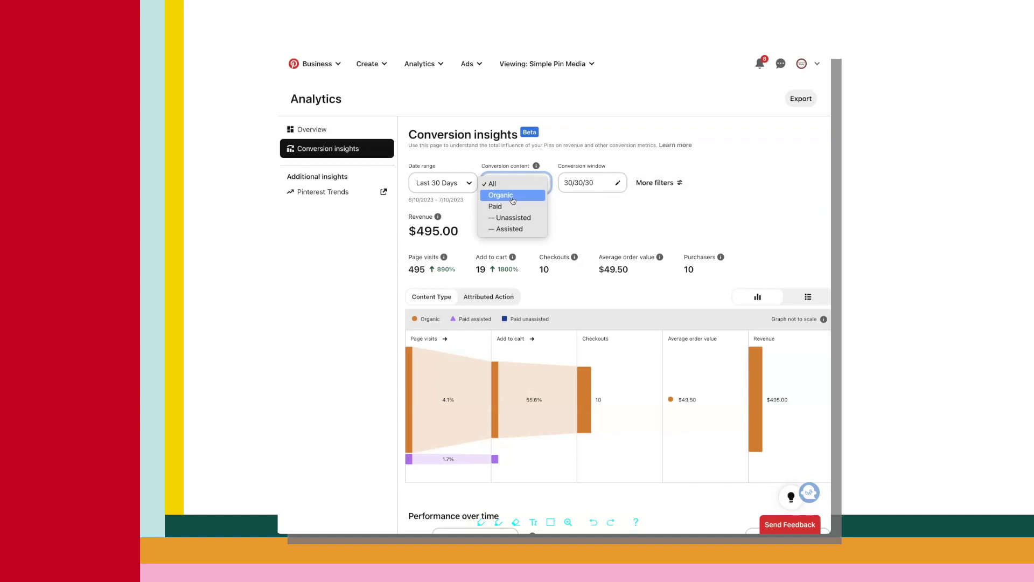
Step: Set Conversion content to Organic and inspect the funnel: 411 page visits, 9 checkouts, 4.4% and 50.0%
click(501, 195)
scroll(580, 279, down, 2)
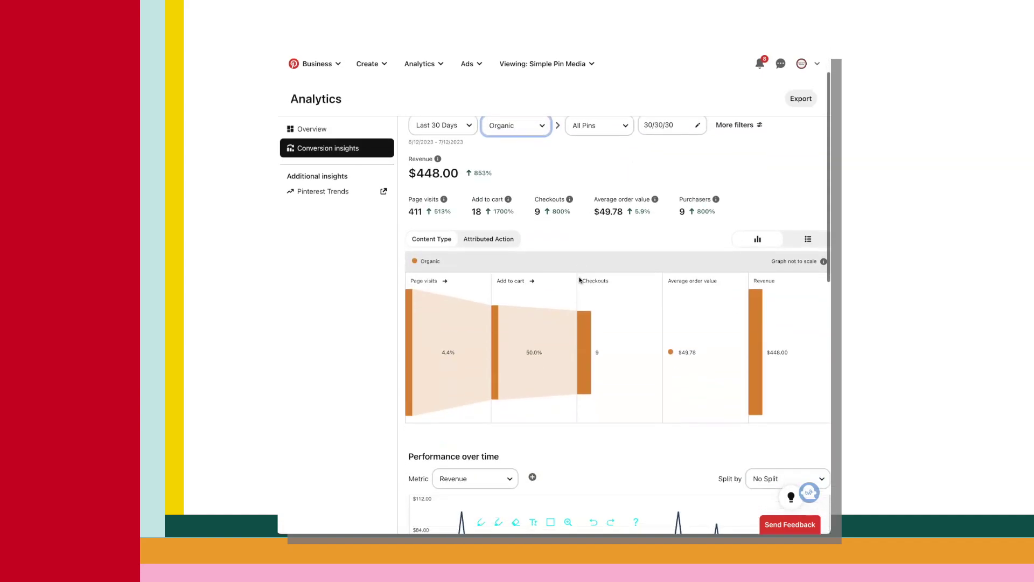
scroll(546, 193, down, 1)
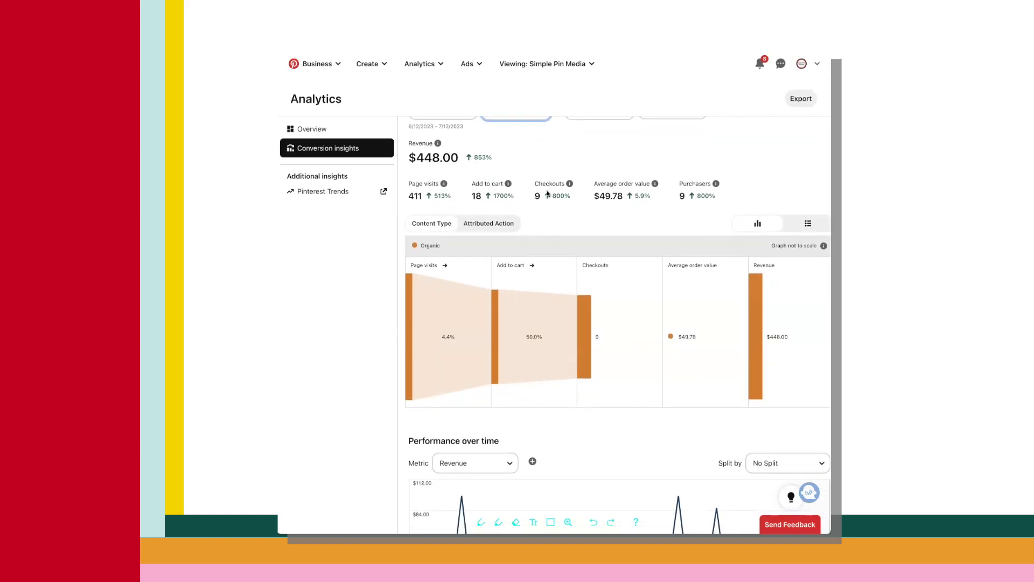
mouse_move(452, 323)
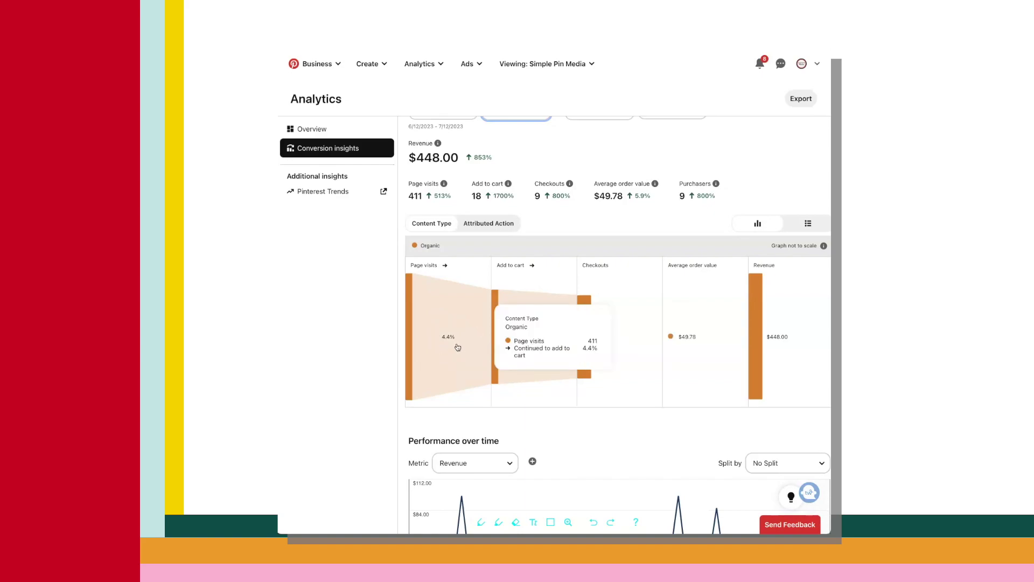
mouse_move(513, 285)
mouse_move(526, 308)
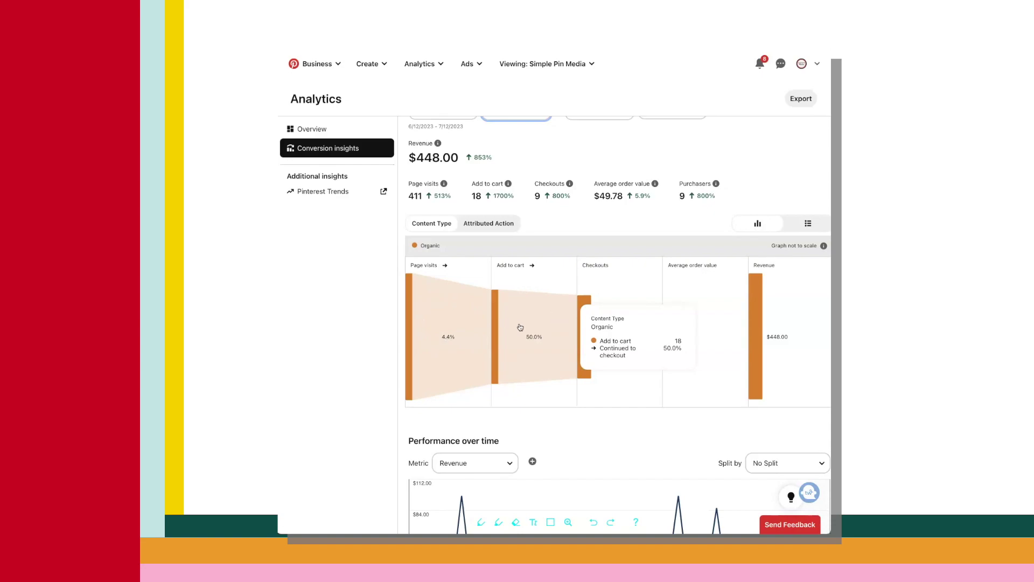
mouse_move(598, 339)
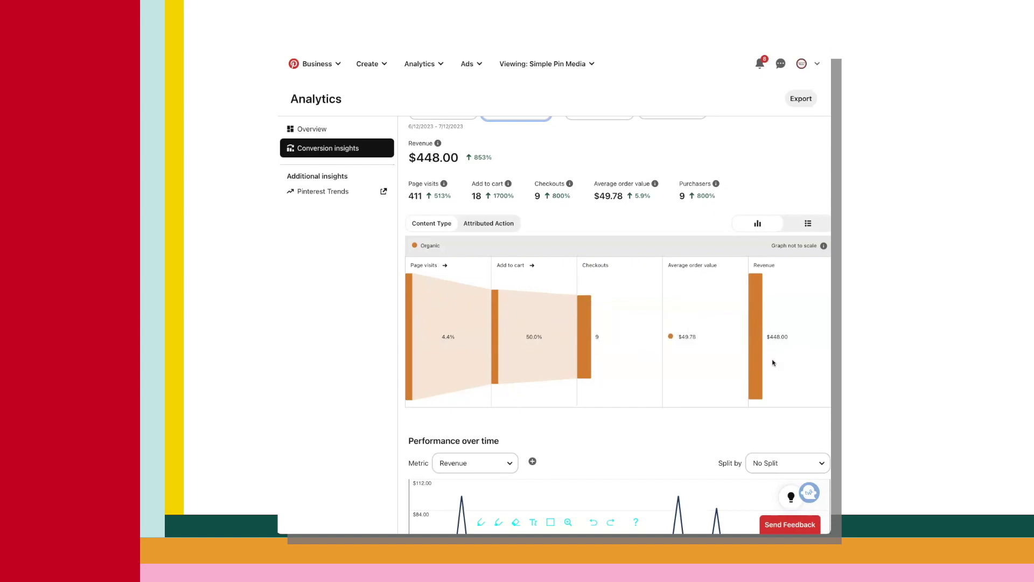
scroll(704, 302, down, 4)
Step: Check the chart's Metric choices, keep Revenue, and review the 9 organic Top converting Pins
mouse_move(717, 349)
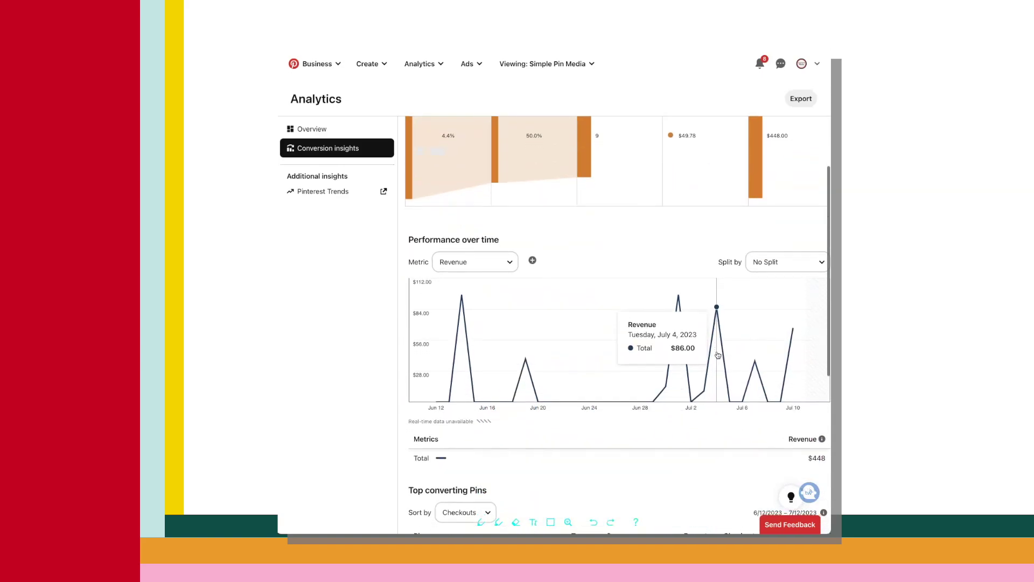
scroll(716, 346, down, 1)
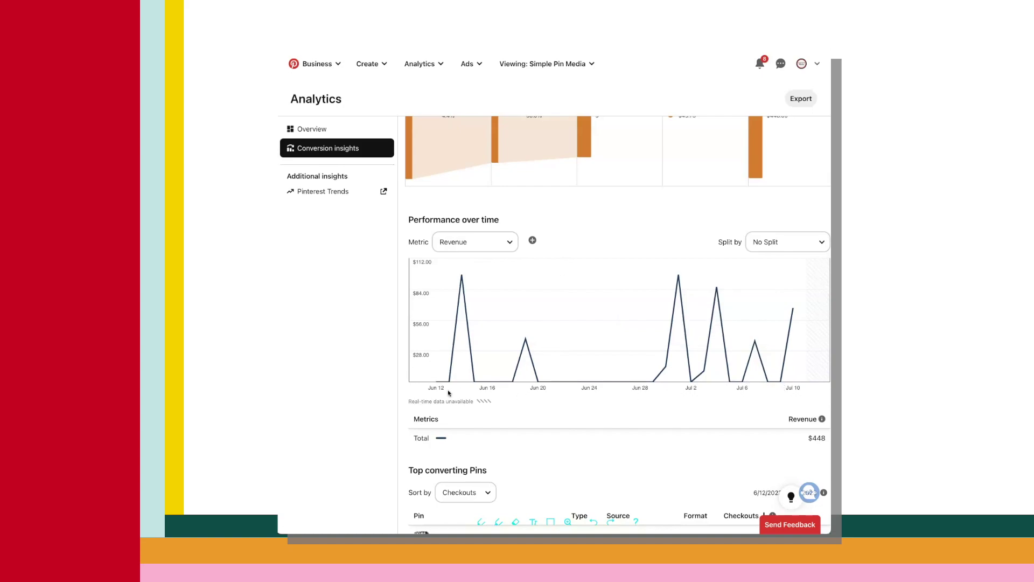
click(509, 242)
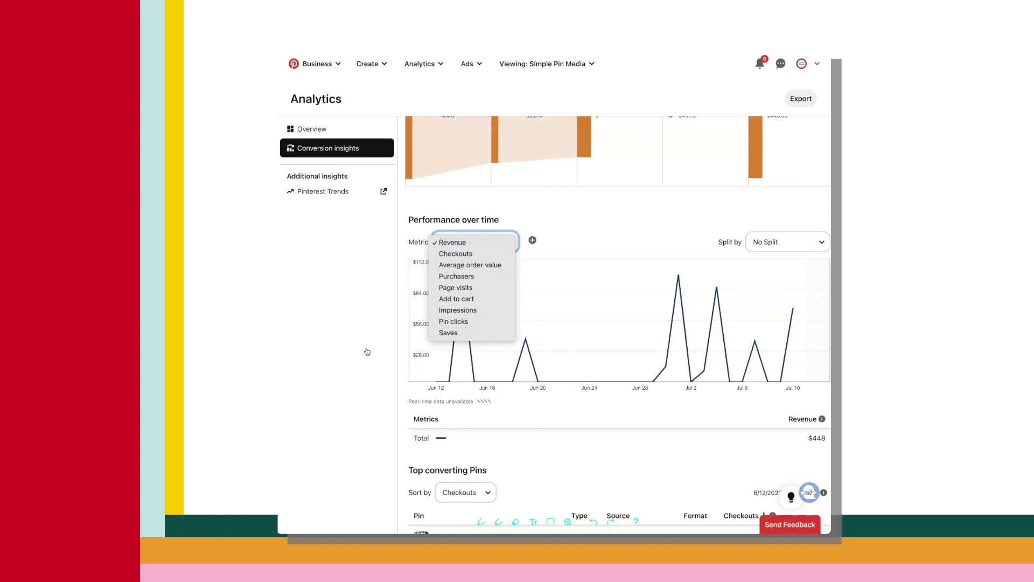
click(559, 448)
scroll(559, 448, down, 6)
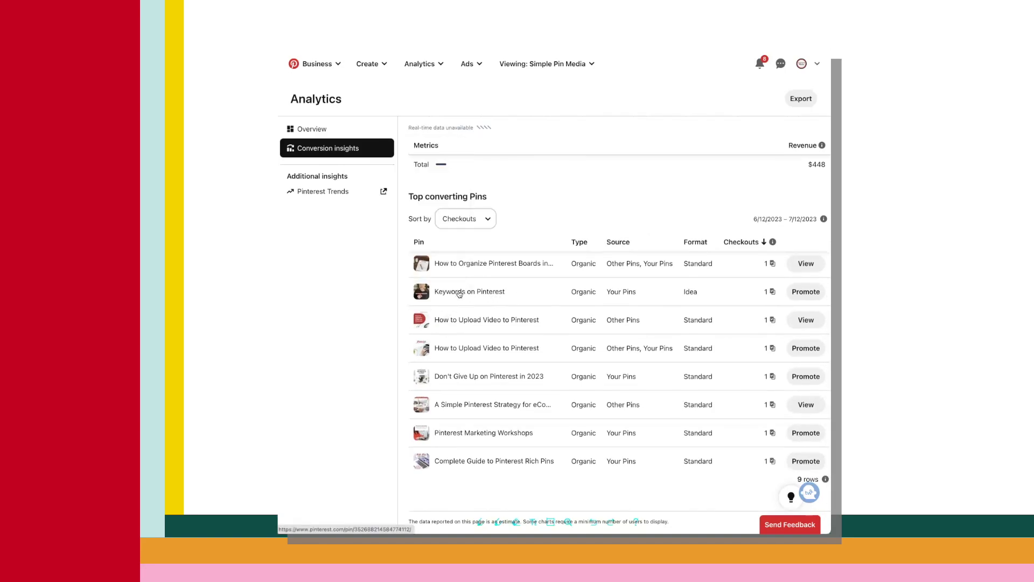
scroll(459, 294, down, 1)
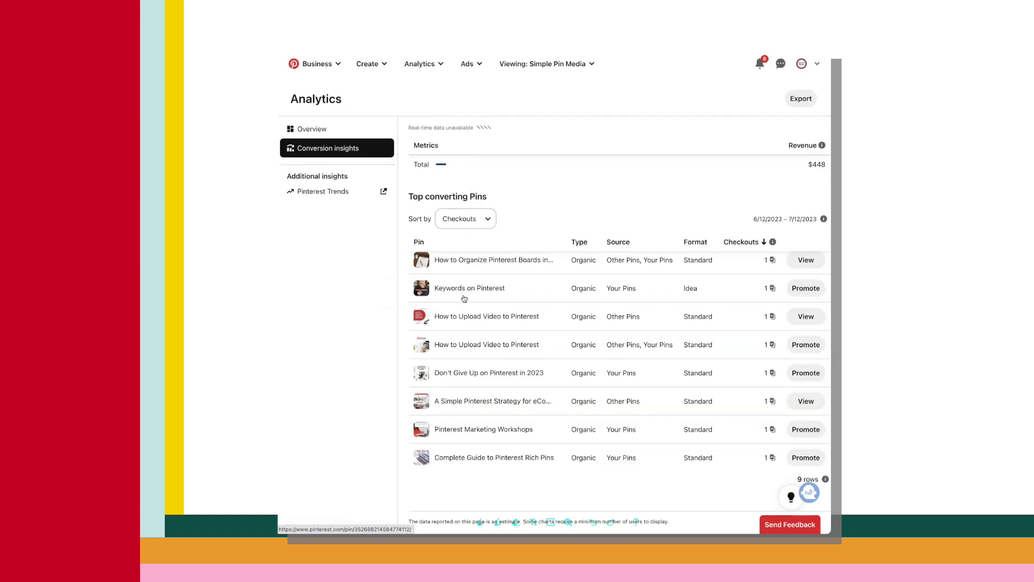
scroll(463, 295, up, 2)
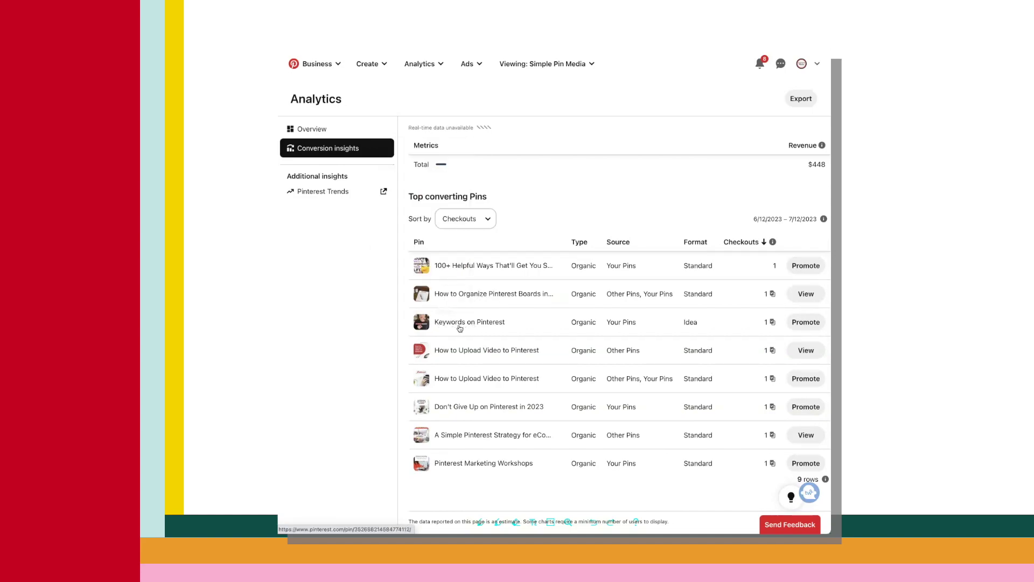
mouse_move(482, 355)
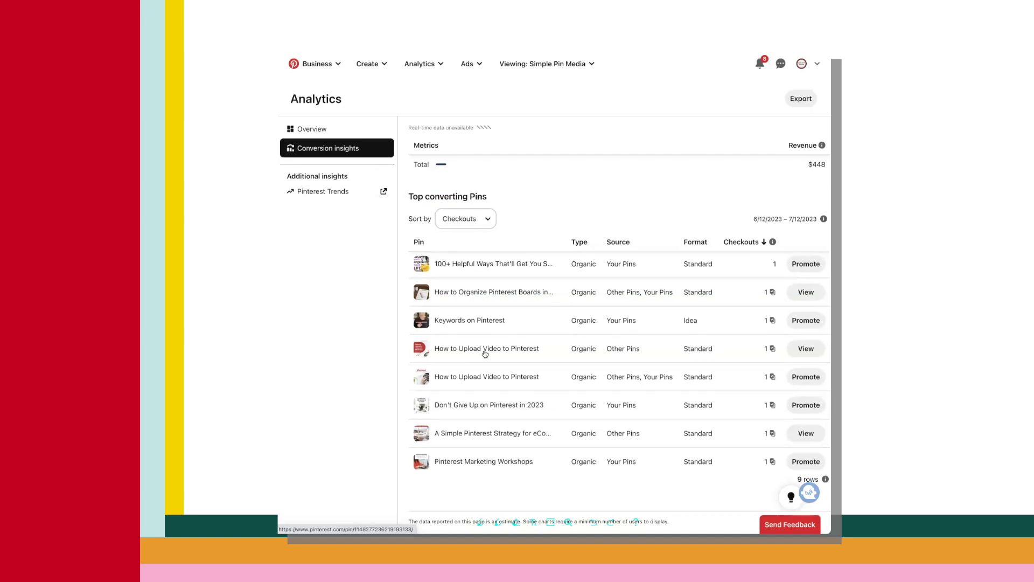
scroll(485, 354, down, 3)
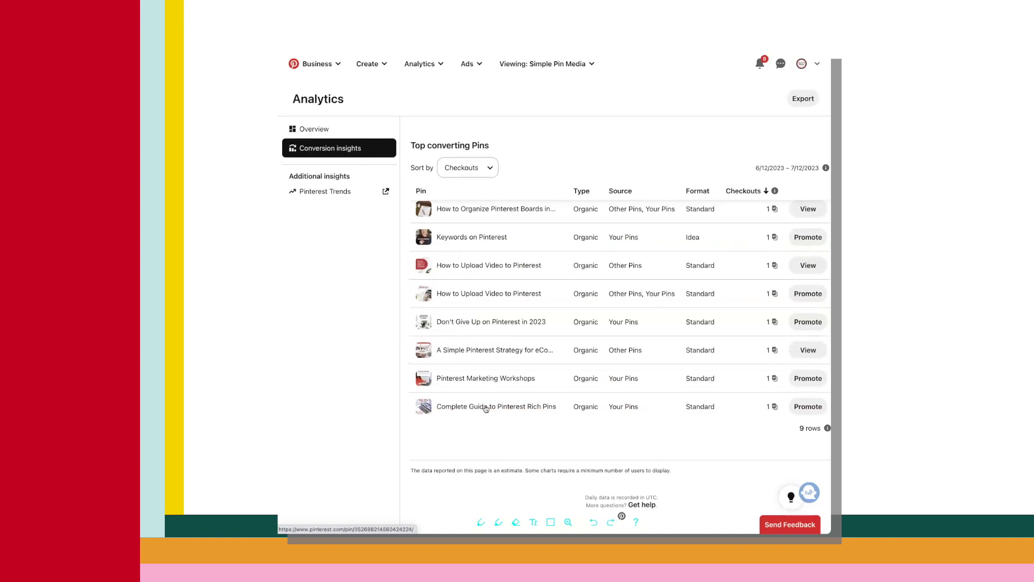
scroll(500, 288, up, 1)
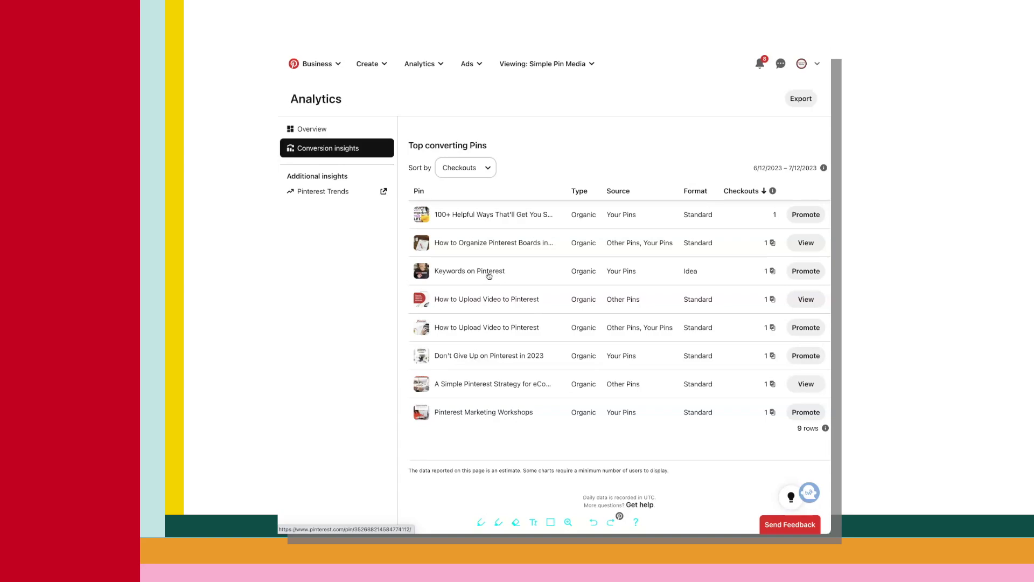
Step: Open the Pinterest Trends page for the United States
click(423, 64)
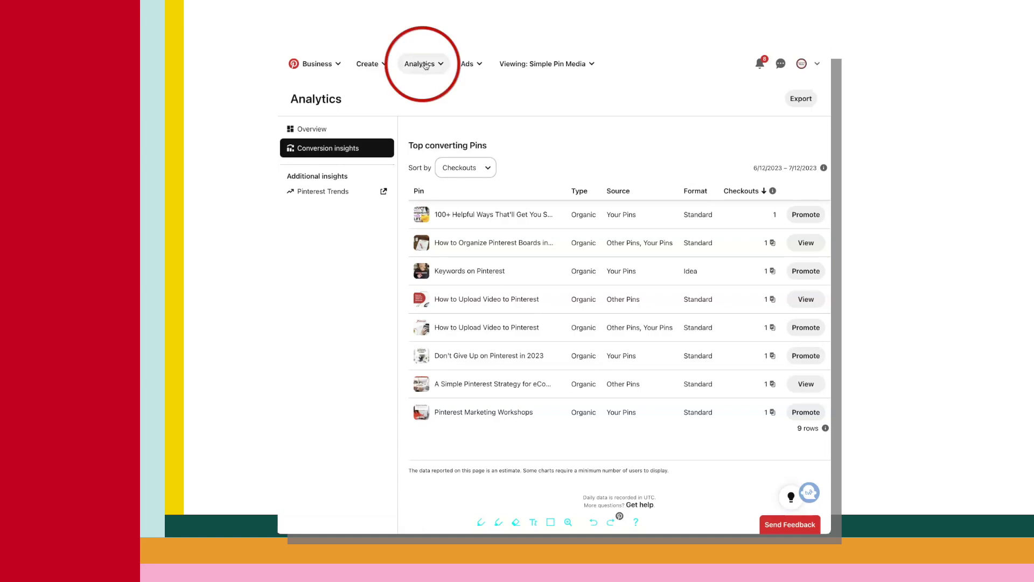
click(421, 105)
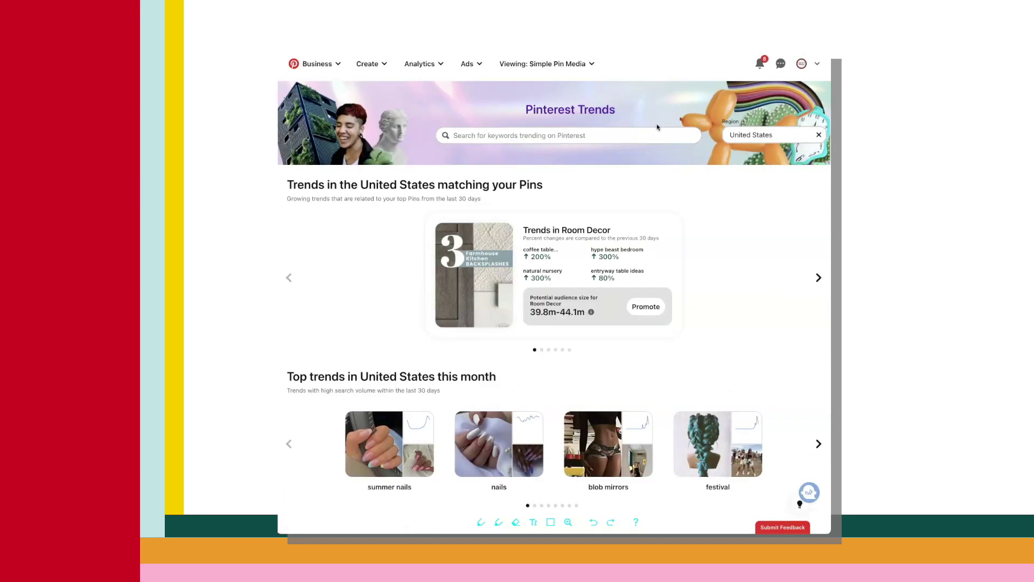
scroll(401, 162, up, 2)
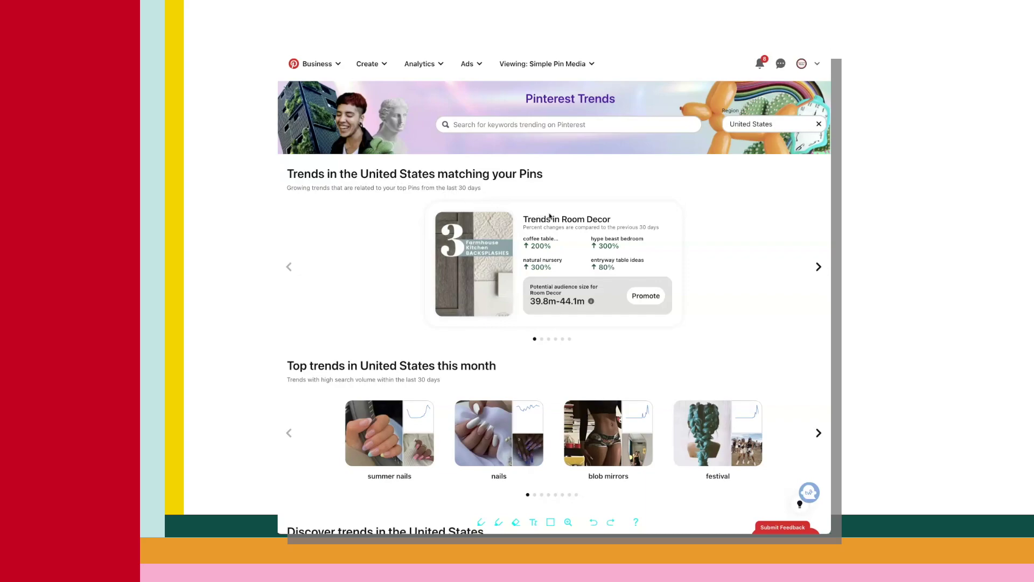
Step: Page the matching-trends carousel to Trends in Career, showing money goals up 200%
click(818, 267)
click(818, 267)
click(819, 267)
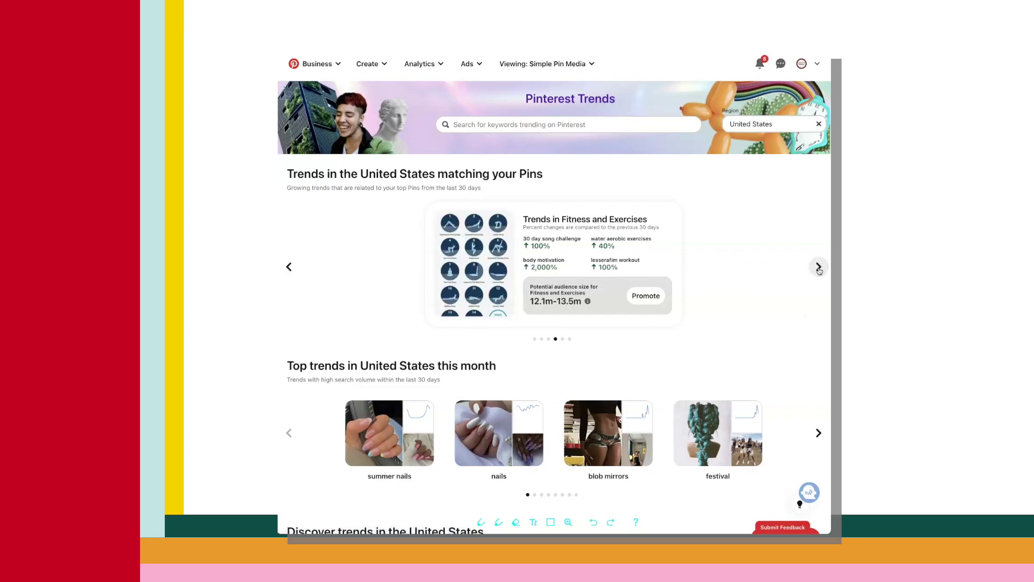
click(818, 266)
click(818, 266)
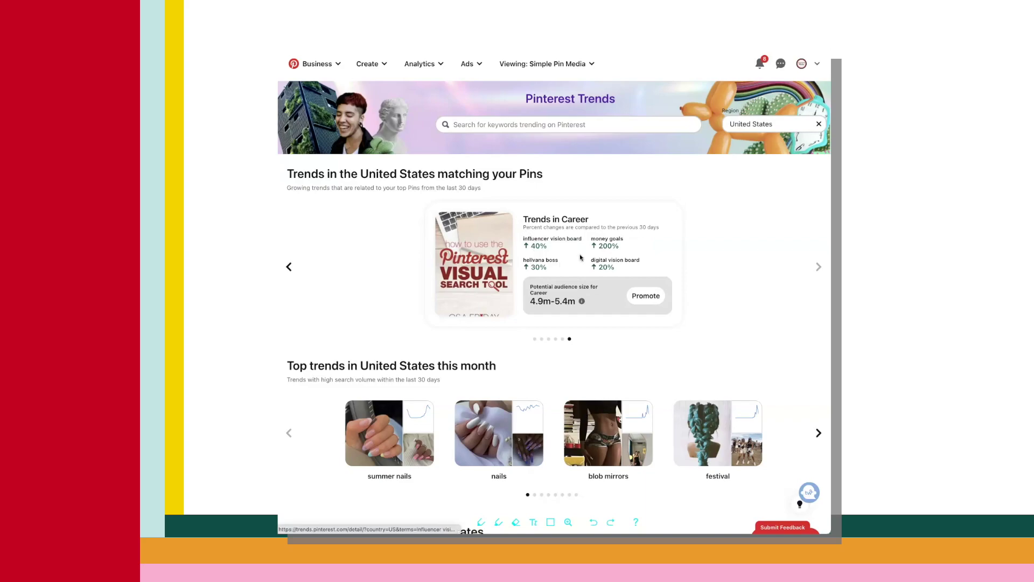
scroll(561, 285, down, 1)
scroll(561, 285, down, 1)
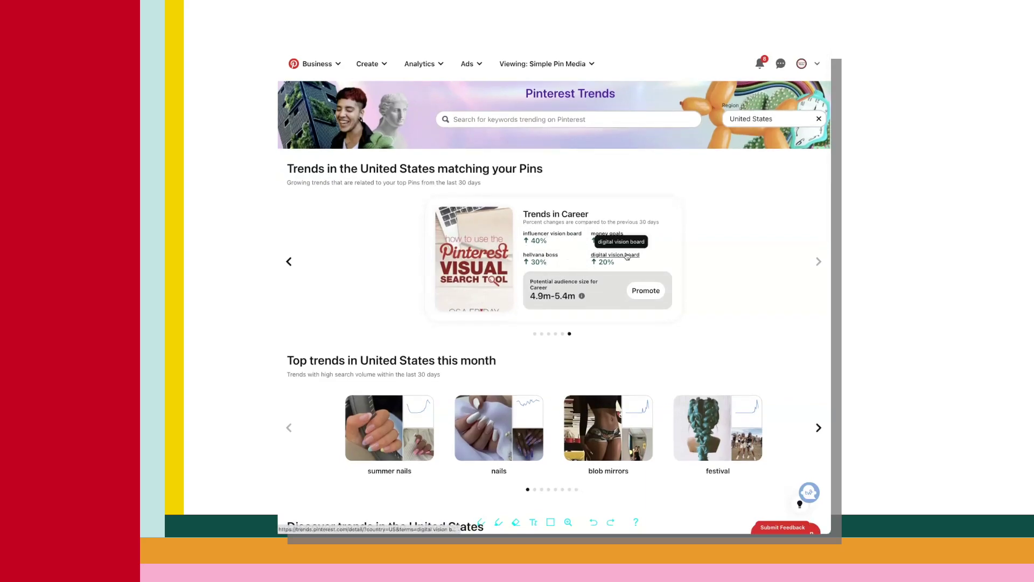
scroll(561, 277, down, 3)
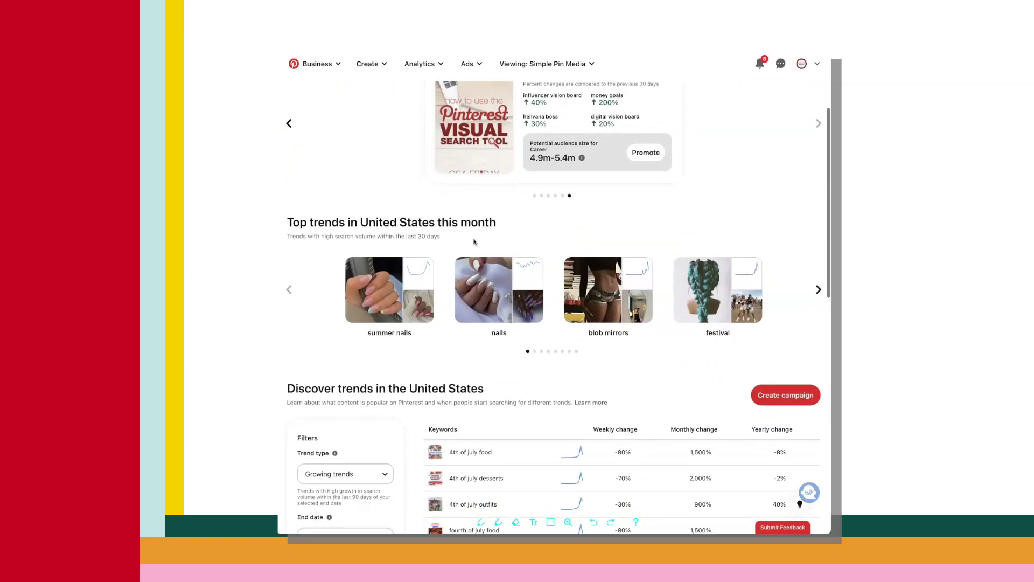
Step: Page through the top monthly trends and scroll down to Discover trends
scroll(457, 259, down, 1)
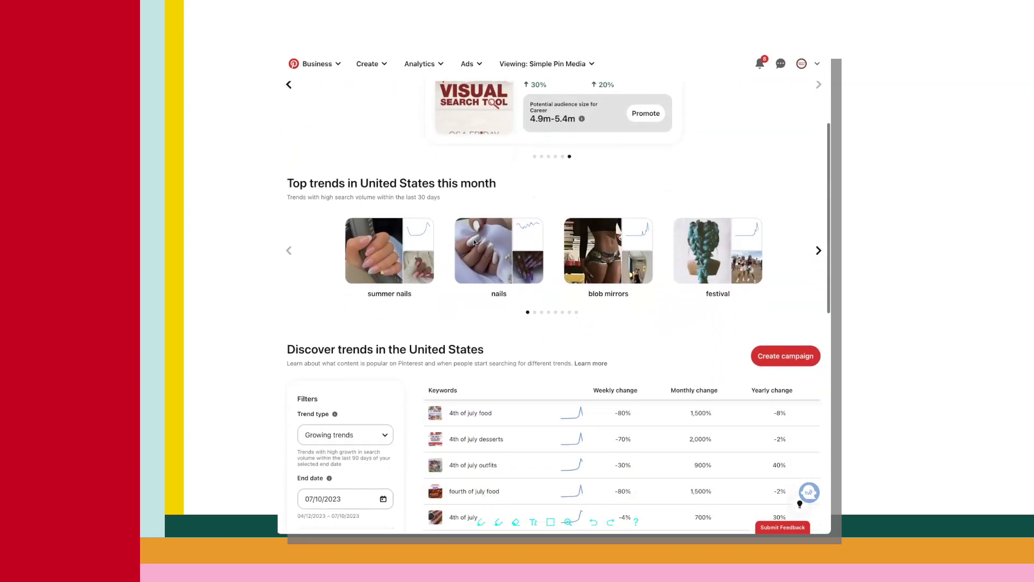
click(818, 251)
click(817, 251)
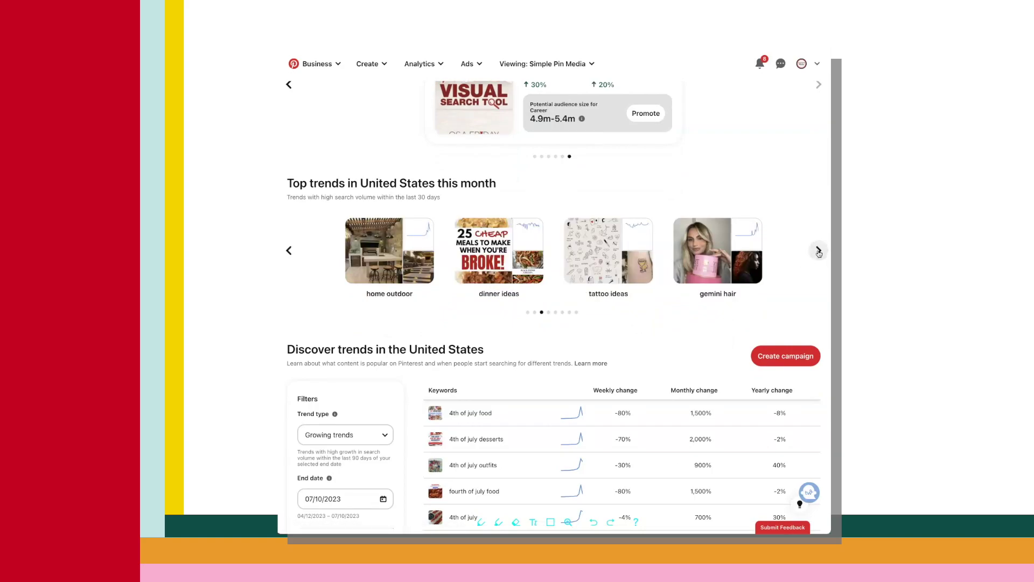
scroll(366, 260, down, 4)
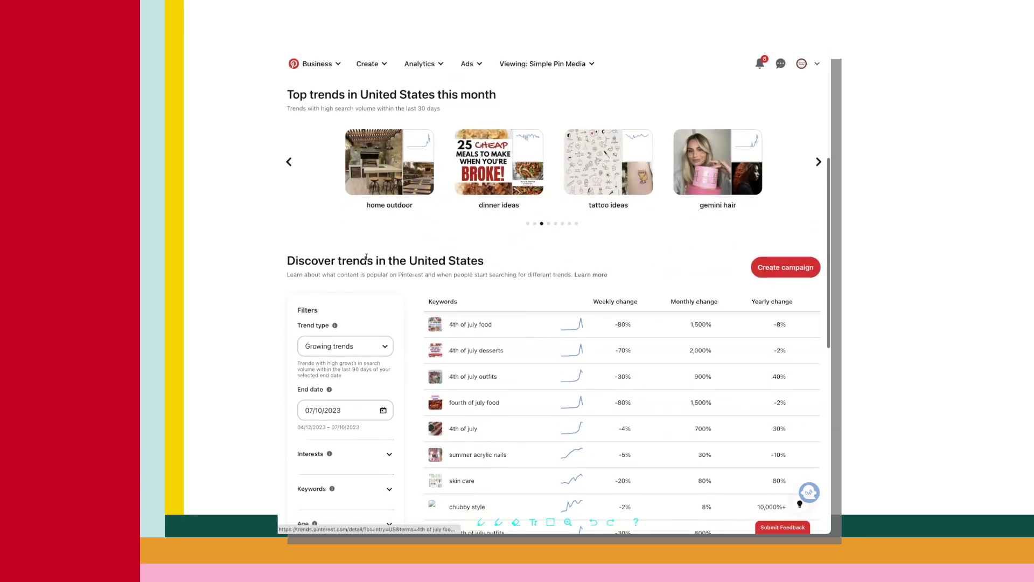
scroll(367, 260, down, 1)
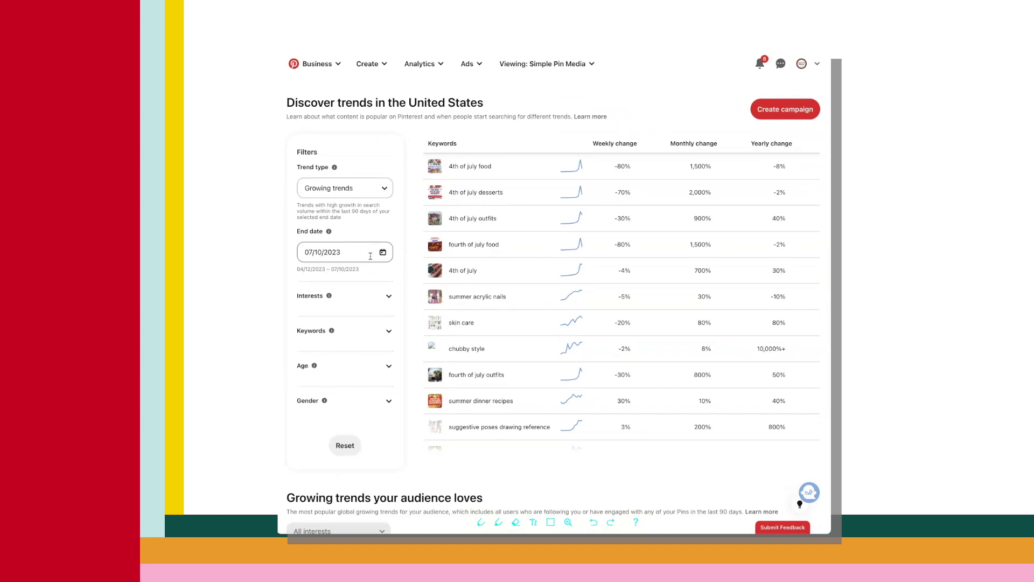
scroll(371, 256, down, 1)
Step: Keep Growing trends as the trend type and filter interests to Finance
click(356, 160)
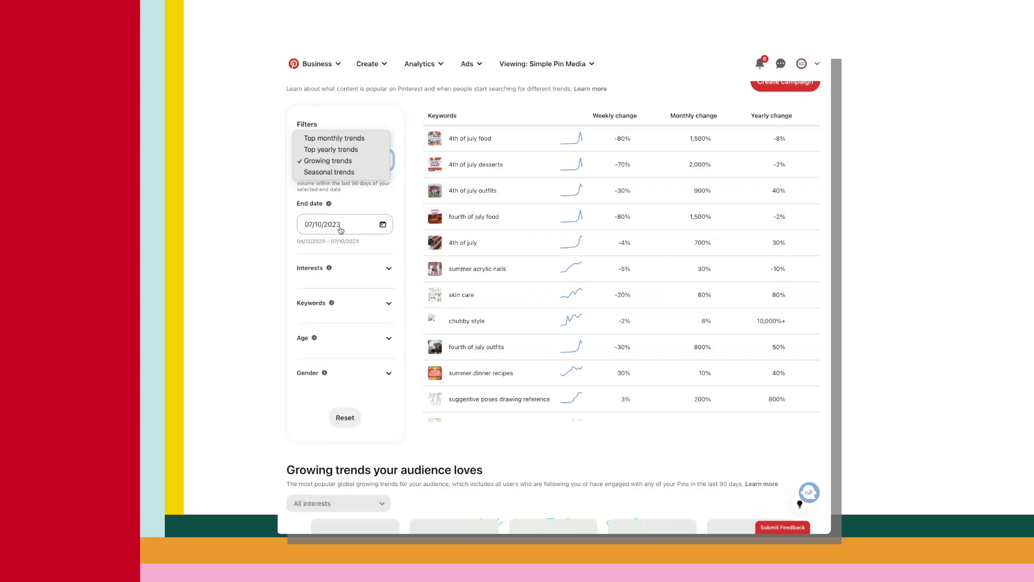
click(388, 272)
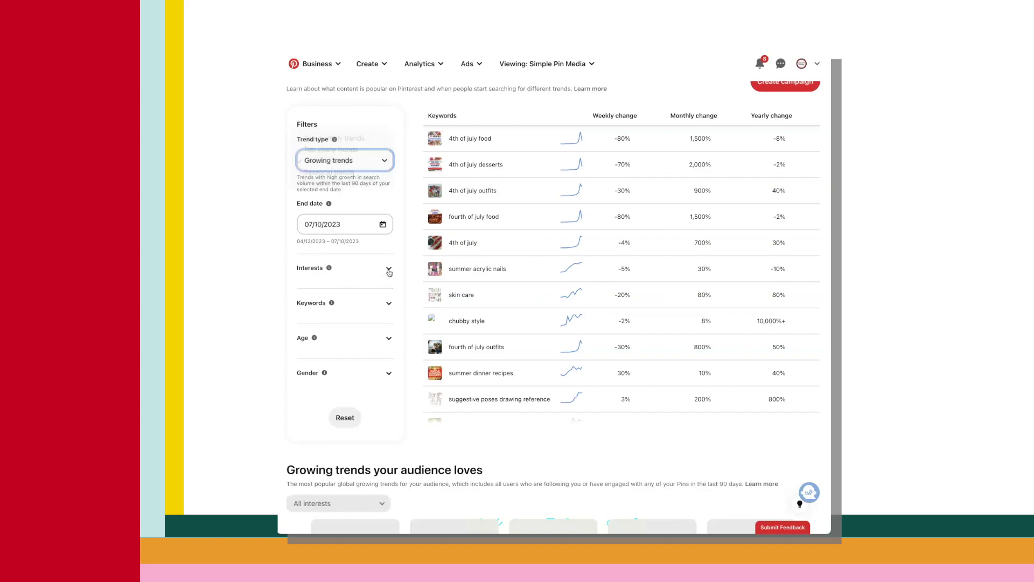
click(388, 269)
scroll(333, 272, down, 1)
scroll(326, 315, down, 3)
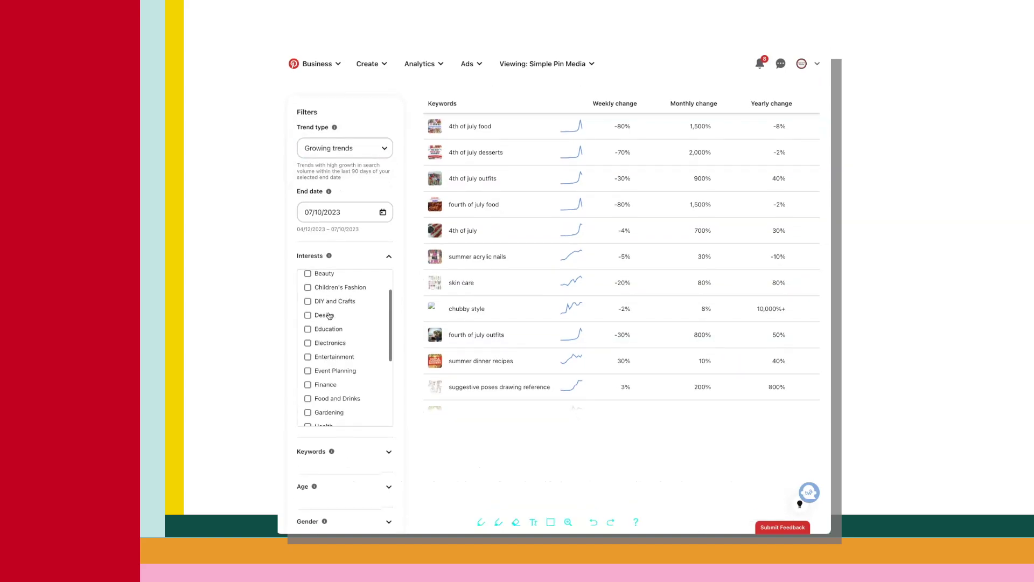
scroll(329, 315, down, 1)
click(326, 310)
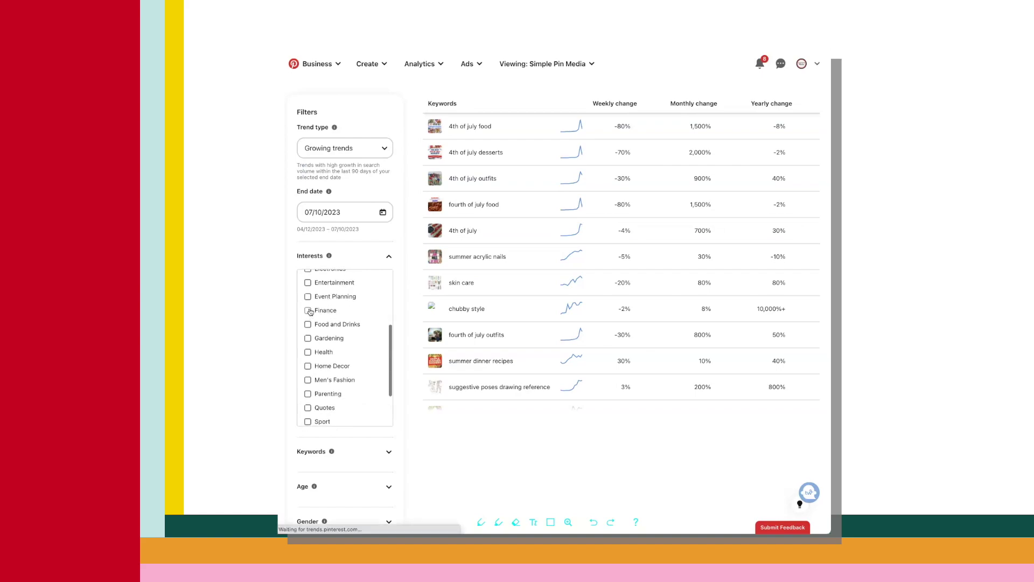
click(348, 258)
scroll(348, 257, down, 1)
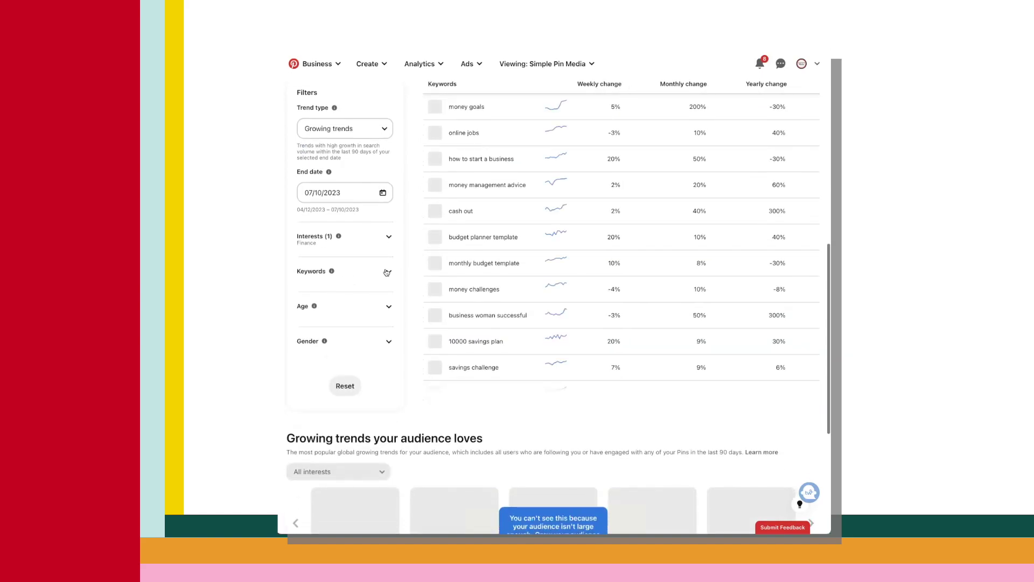
Step: Enter 'budgeting' in the Keywords filter
click(386, 268)
click(336, 287)
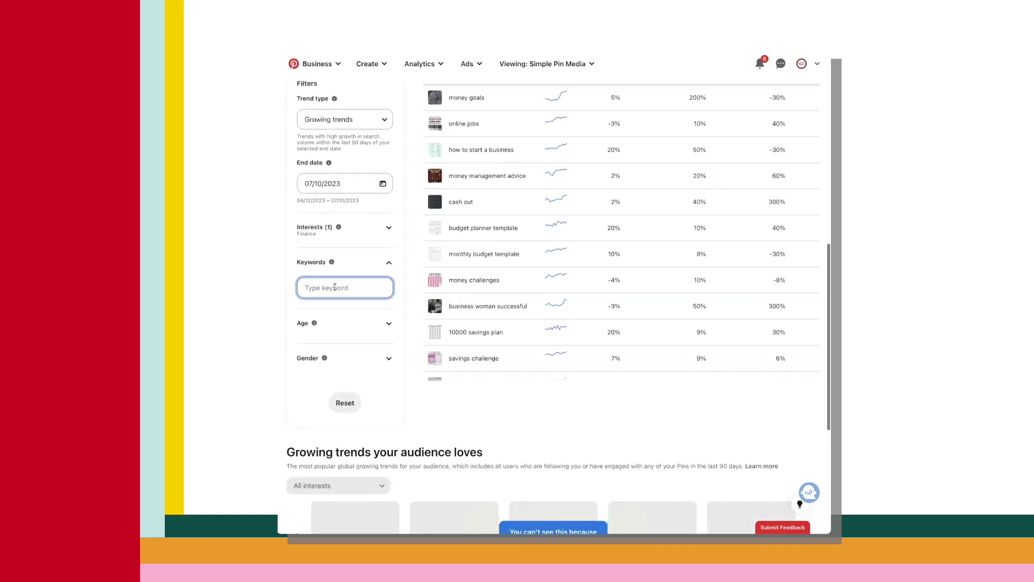
text(bu)
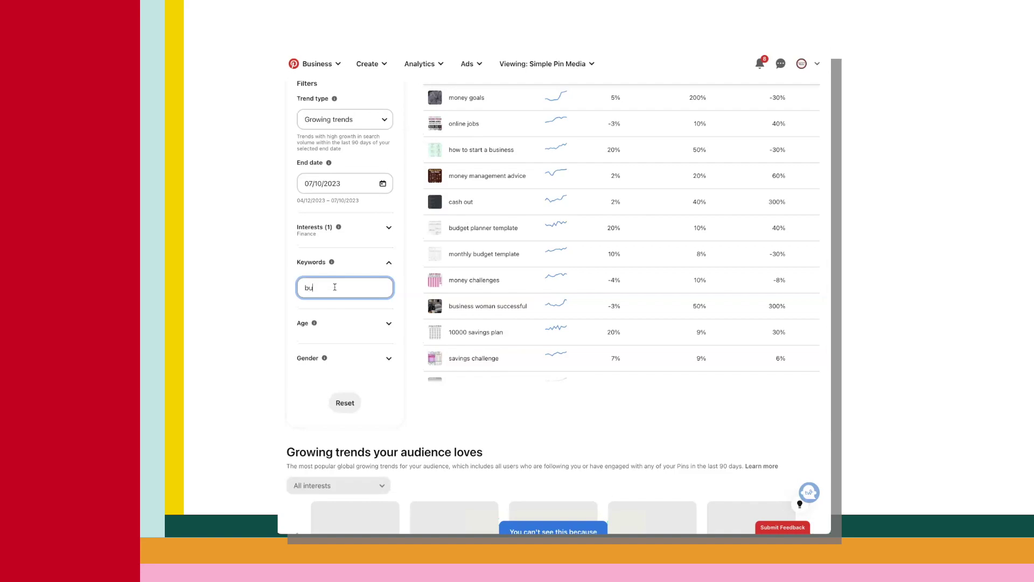
text(dgeting)
click(325, 320)
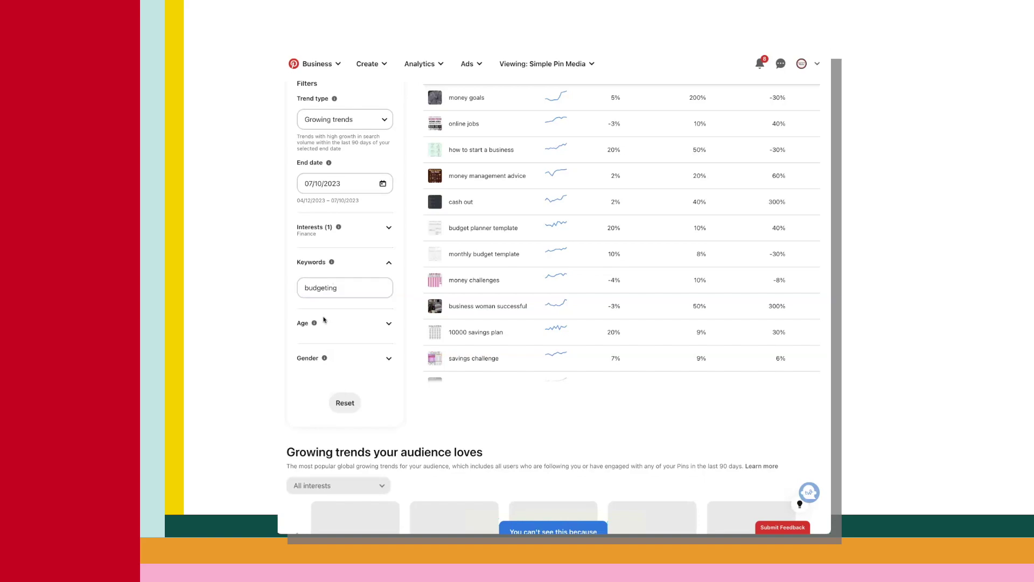
Step: Limit trends to age 65+ and female users, leaving 8 keywords led by money strategy
click(388, 324)
scroll(374, 329, down, 1)
click(360, 333)
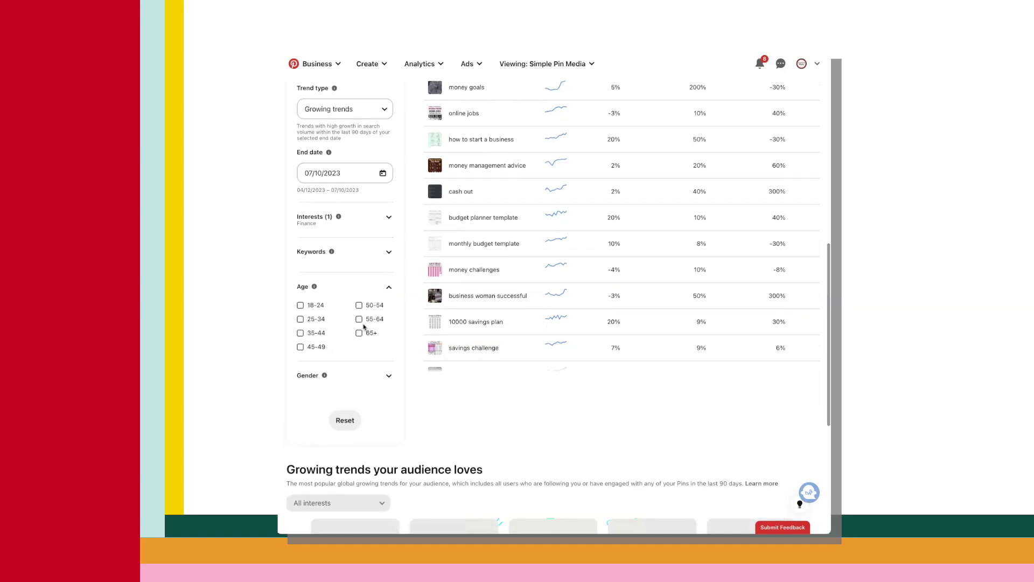
scroll(367, 336, down, 3)
click(370, 325)
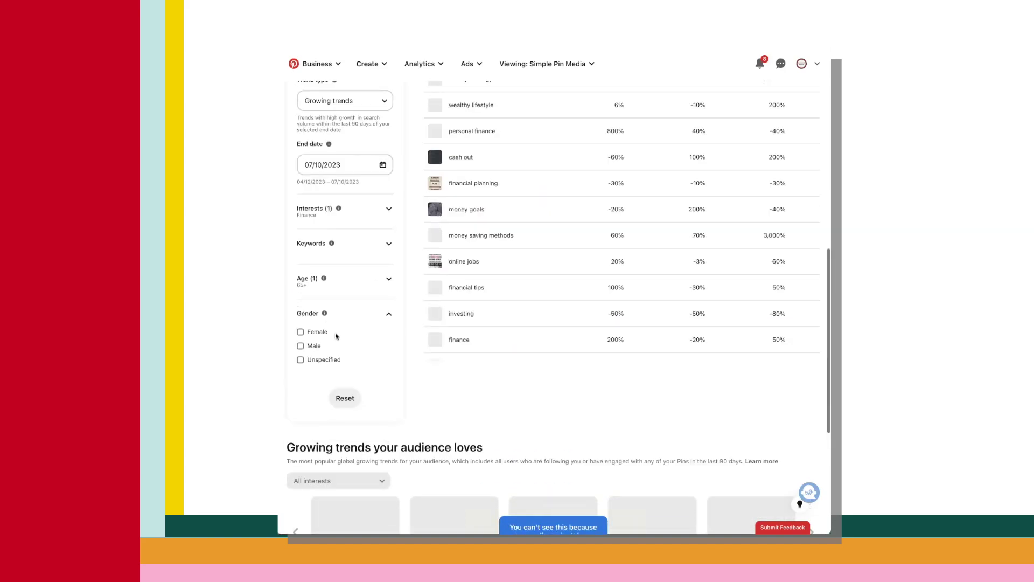
click(301, 332)
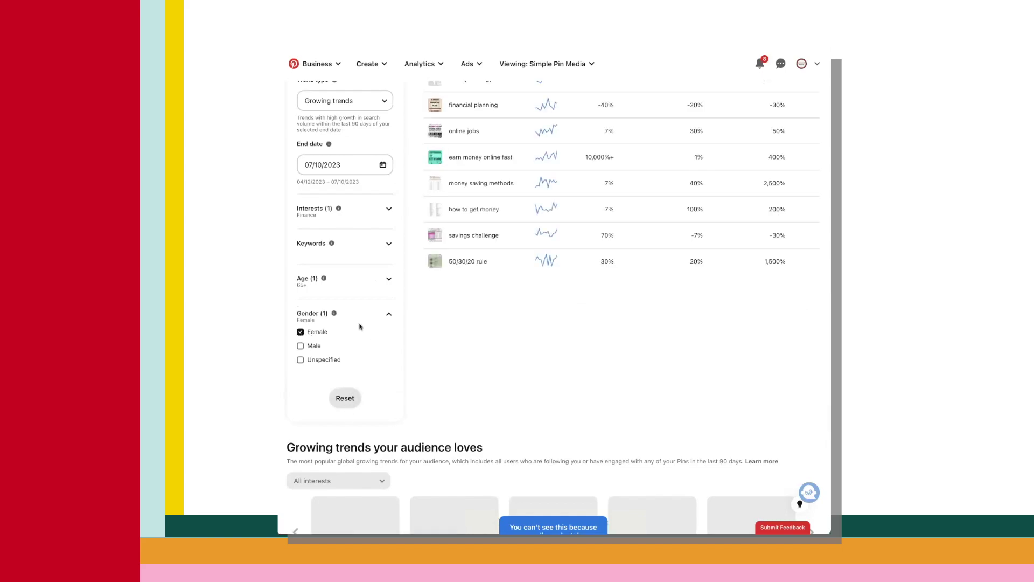
scroll(420, 307, up, 2)
scroll(555, 293, up, 2)
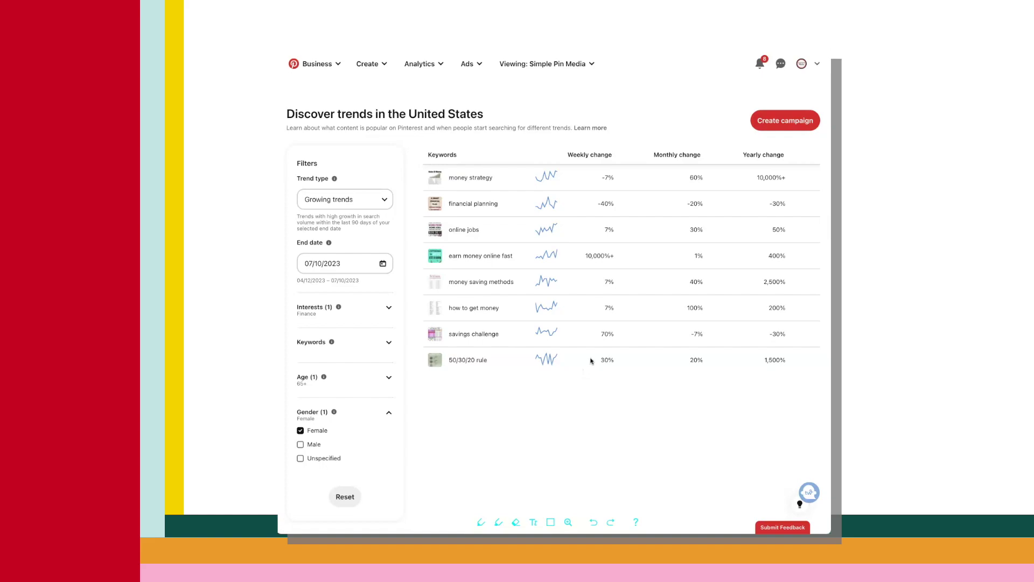
scroll(593, 362, down, 1)
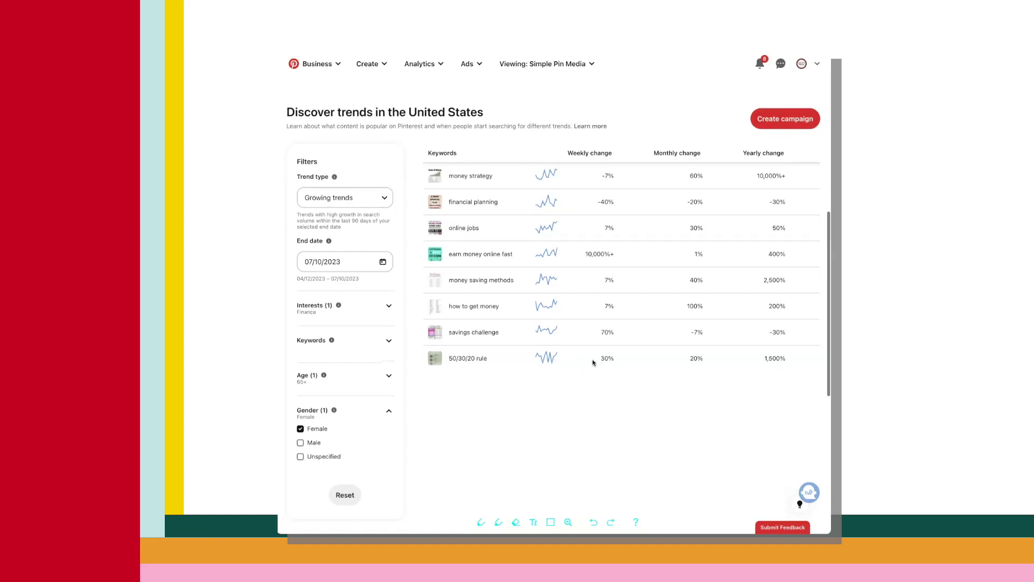
scroll(592, 415, down, 4)
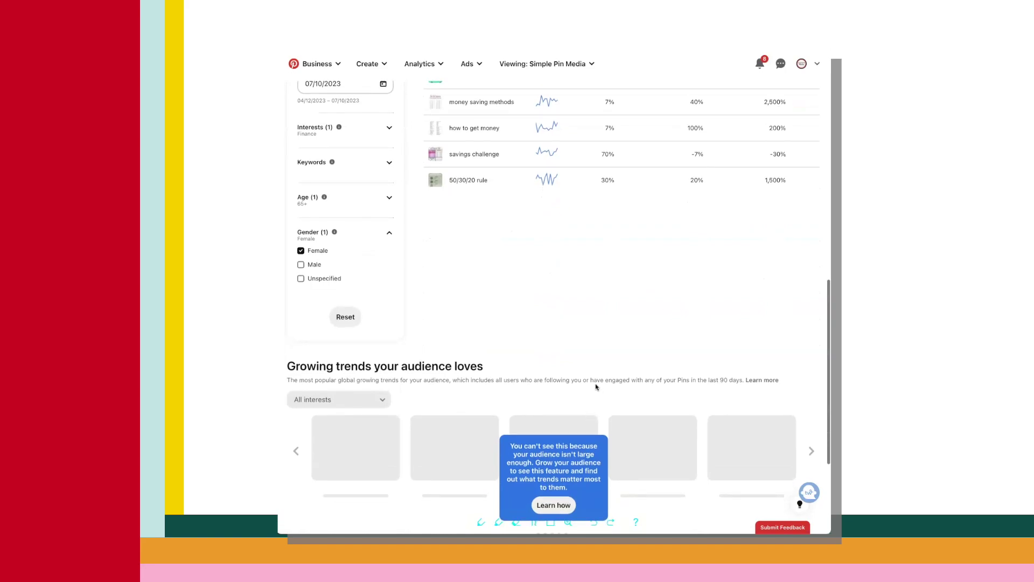
scroll(611, 372, down, 1)
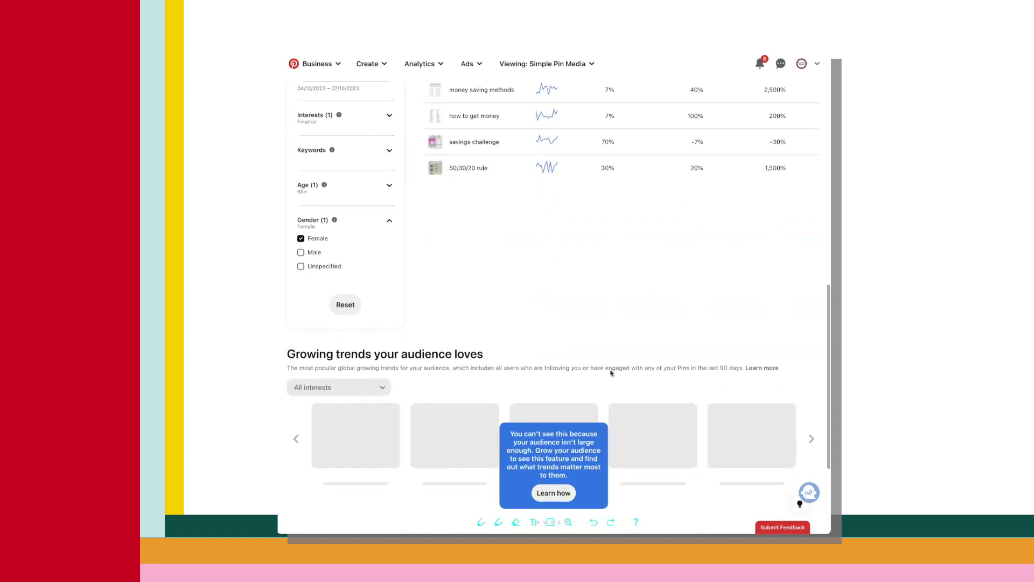
scroll(611, 372, down, 1)
scroll(611, 373, up, 1)
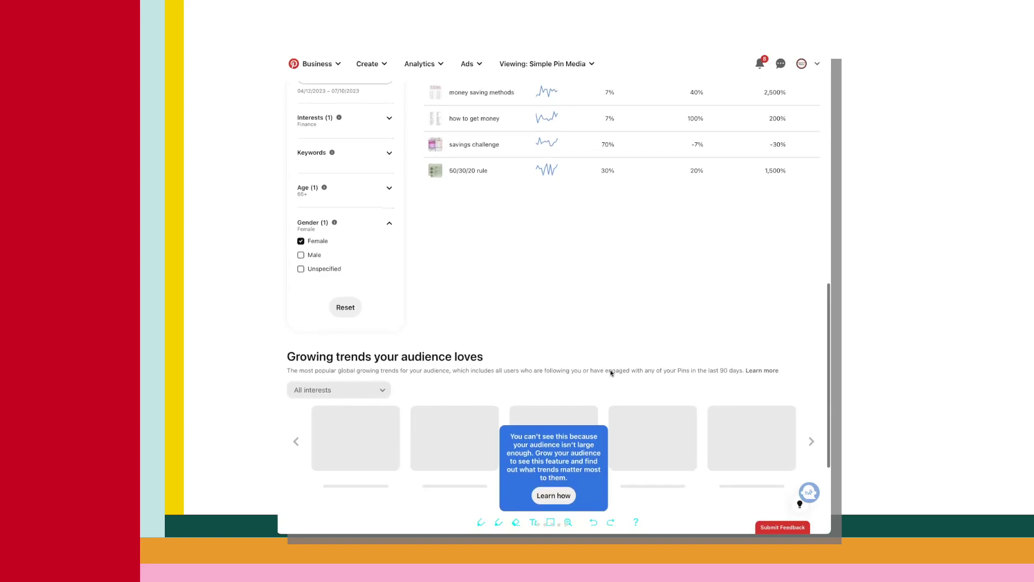
scroll(591, 353, down, 3)
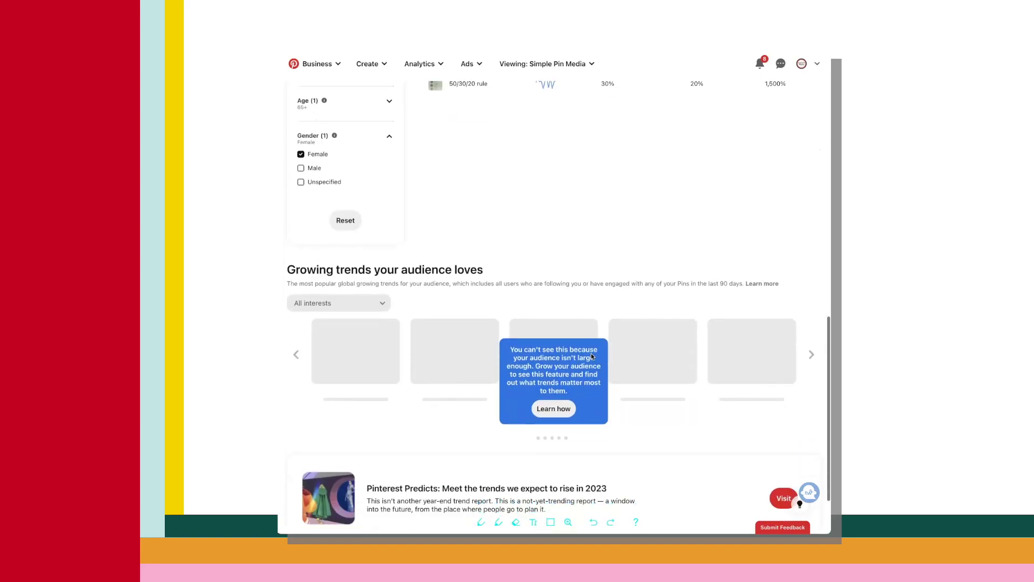
scroll(637, 319, down, 1)
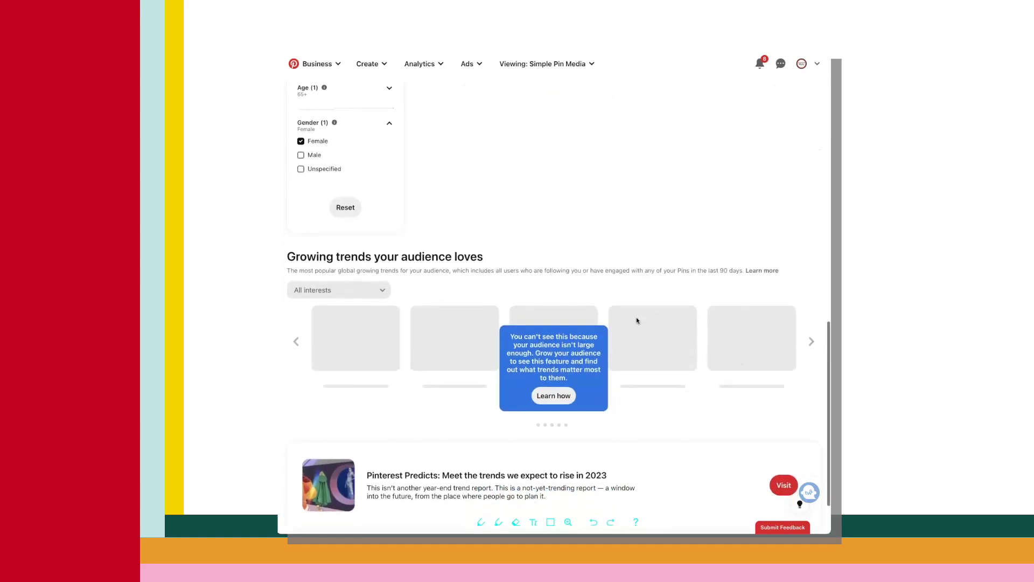
scroll(637, 320, down, 2)
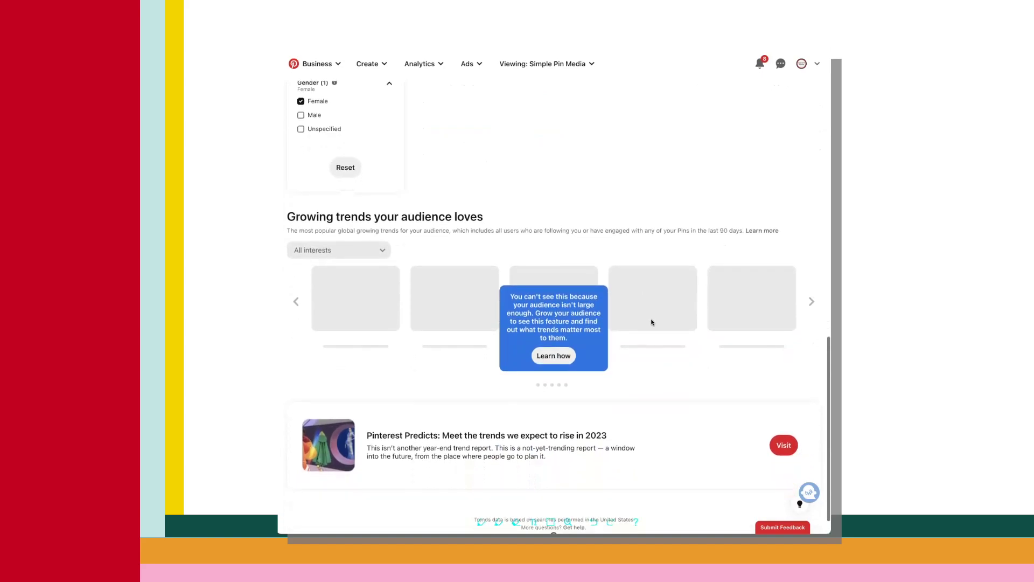
scroll(651, 322, down, 1)
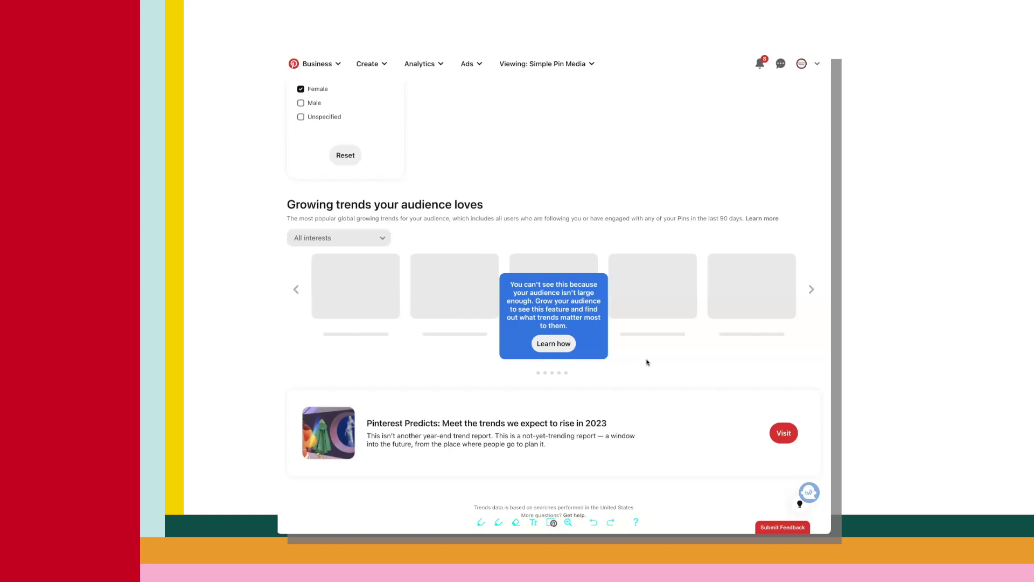
scroll(660, 347, down, 1)
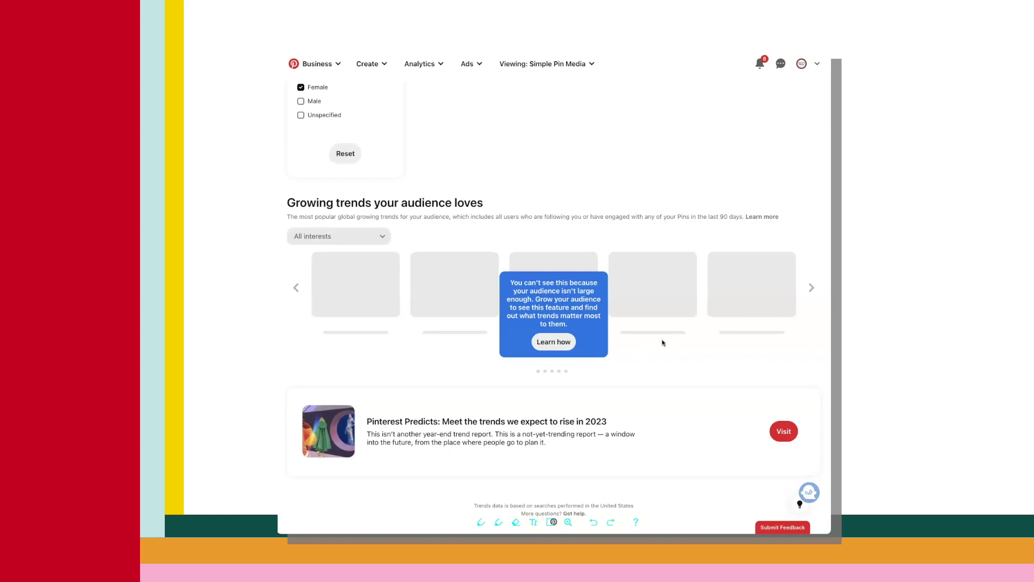
scroll(663, 342, up, 1)
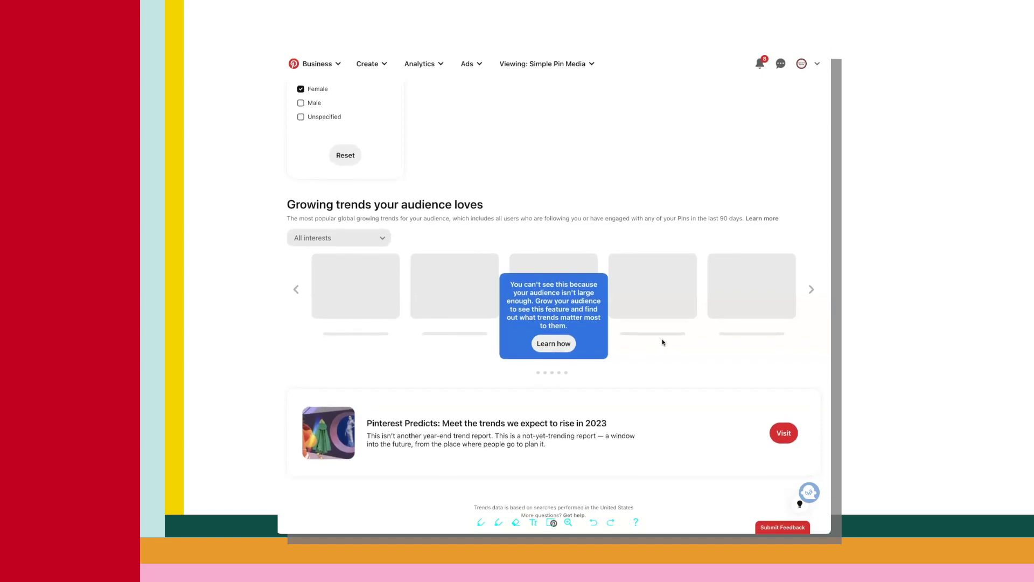
scroll(663, 342, up, 10)
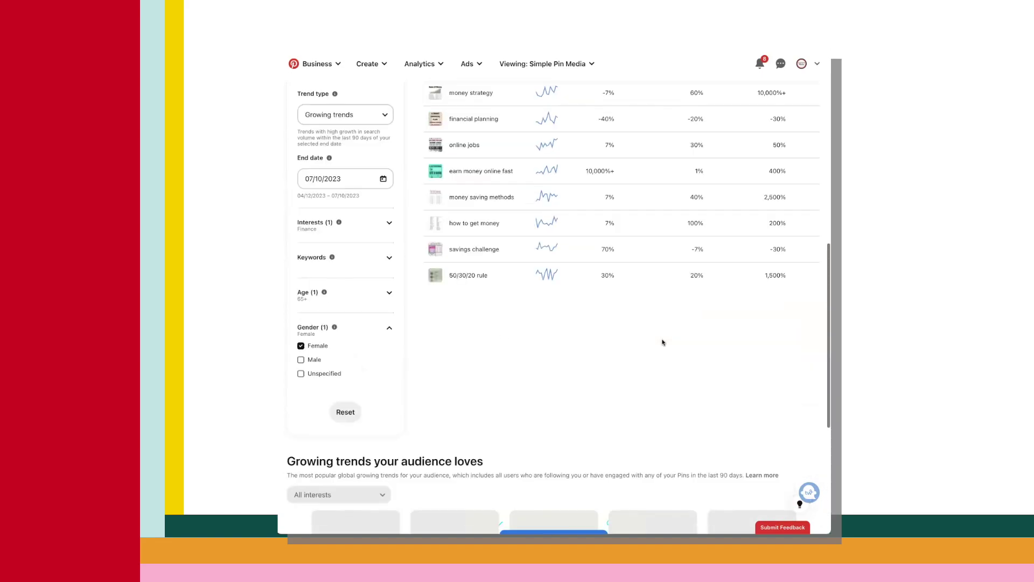
Step: Scroll back to the top of Trends and put the cursor in the 'Search for keywords trending on Pinterest' box
scroll(663, 342, up, 3)
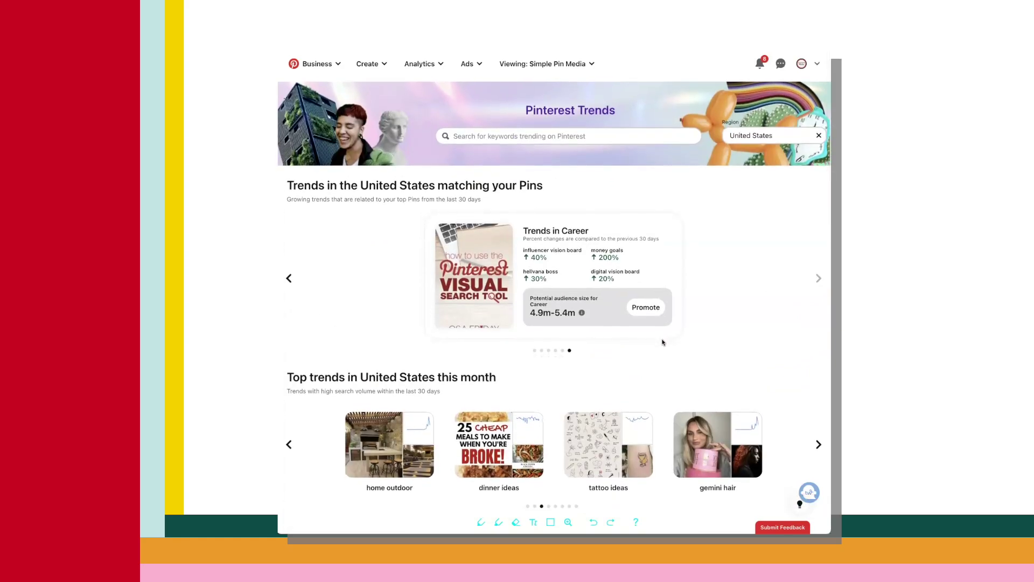
click(496, 136)
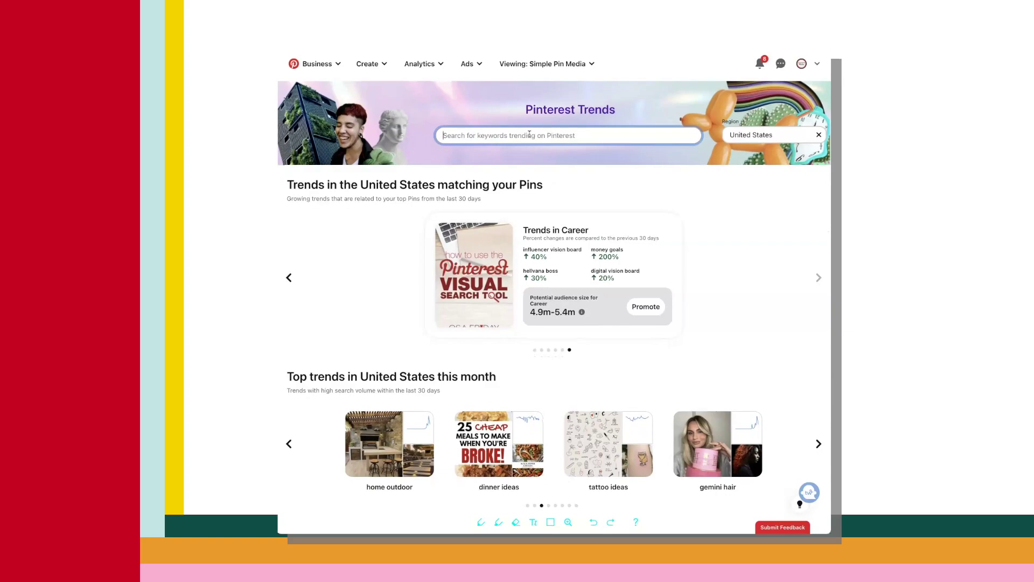
scroll(529, 134, down, 1)
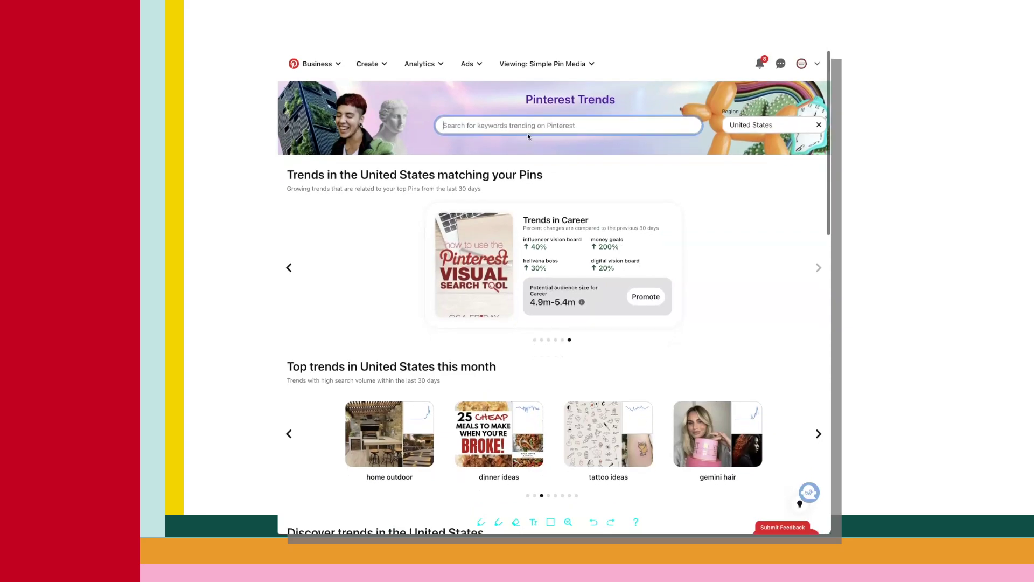
scroll(529, 134, down, 1)
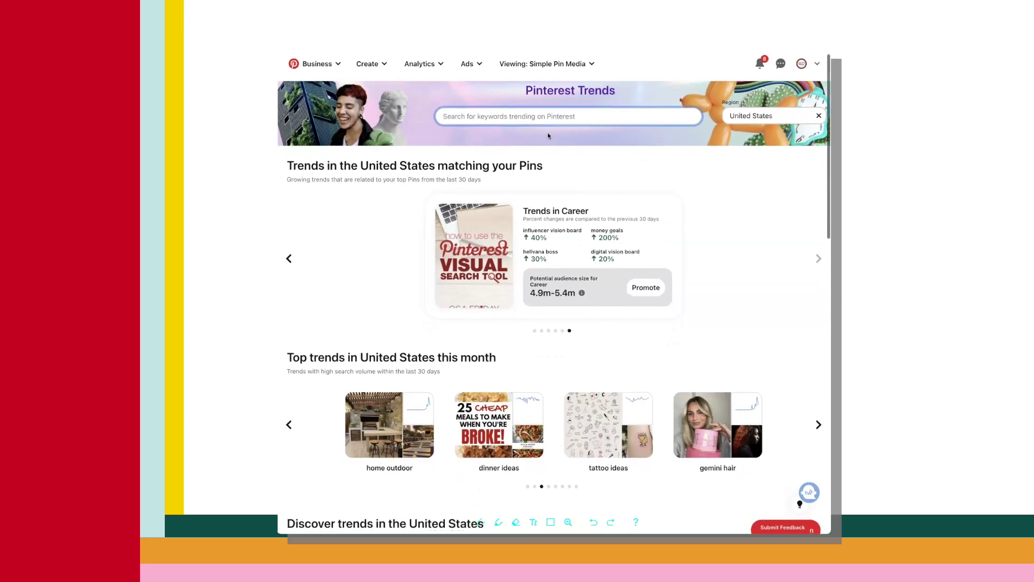
scroll(548, 132, up, 2)
click(546, 130)
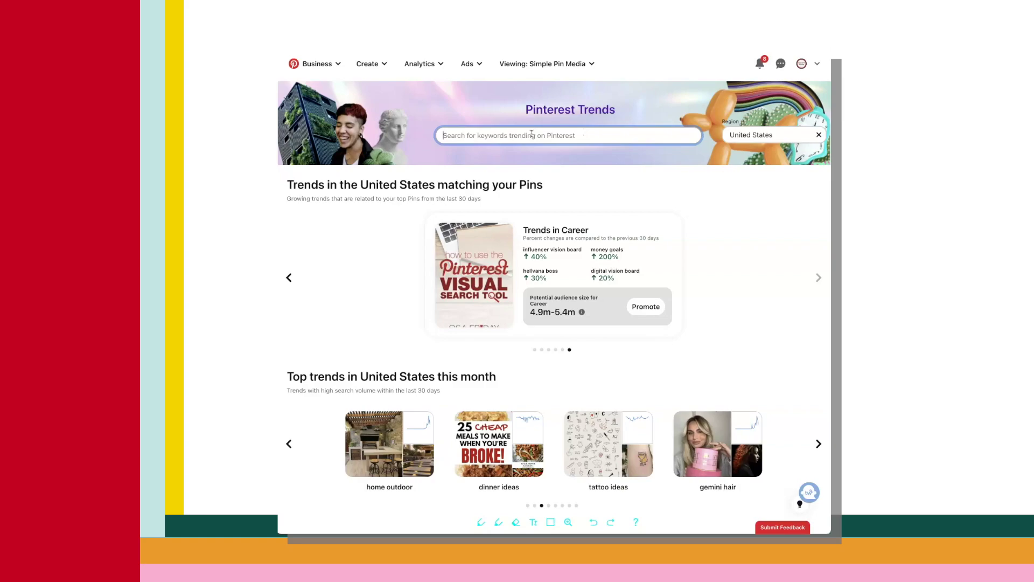
Step: Open the interest chart for 'jello' and add 'jello mold recipes' to the comparison
text(jello)
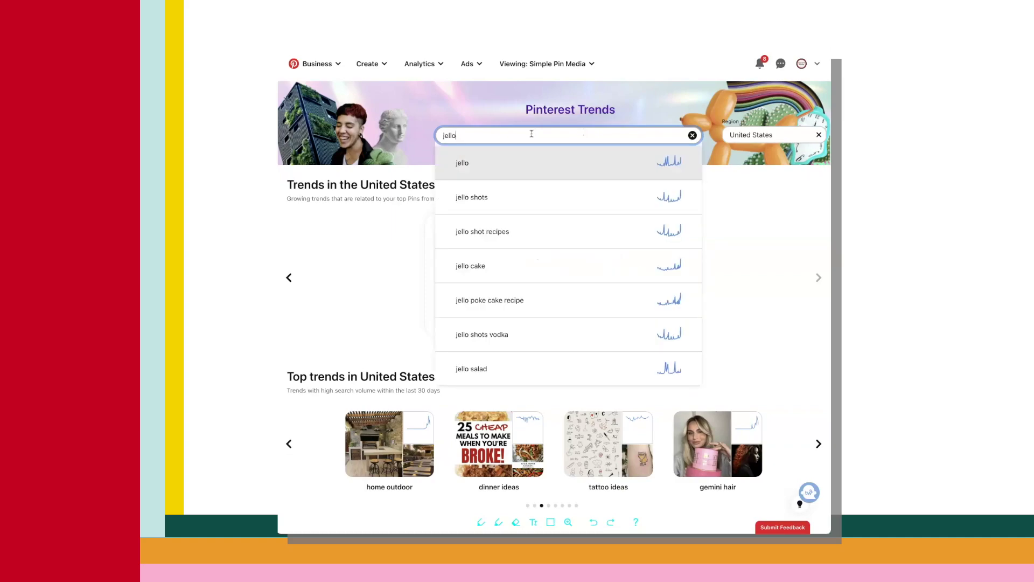
click(540, 163)
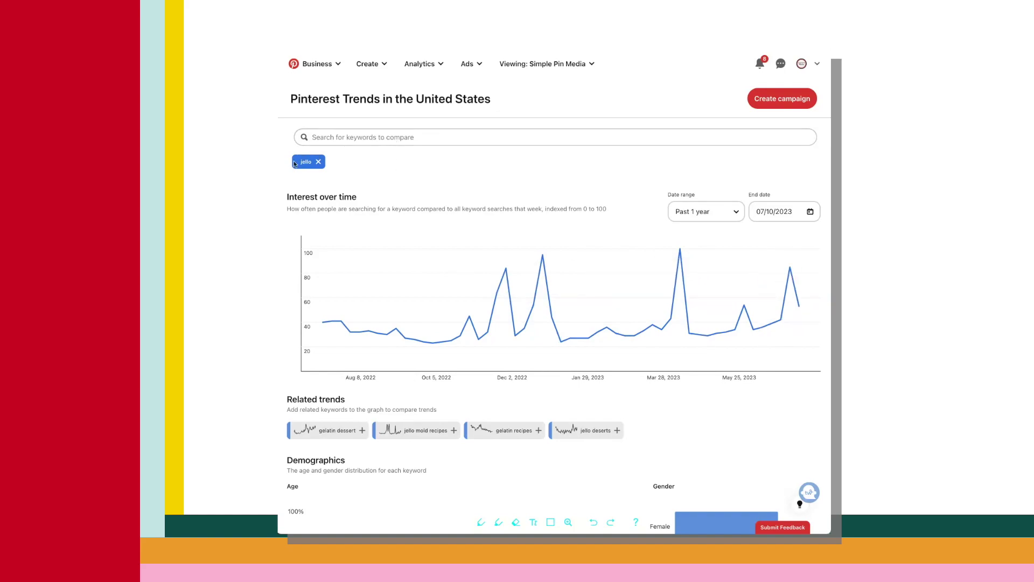
click(323, 137)
text(jello)
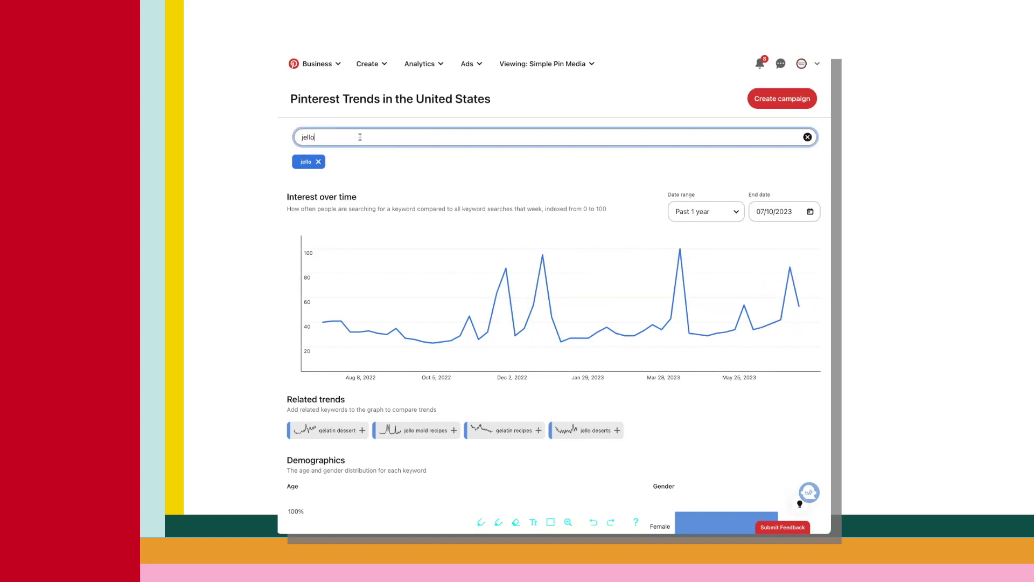
text( molds)
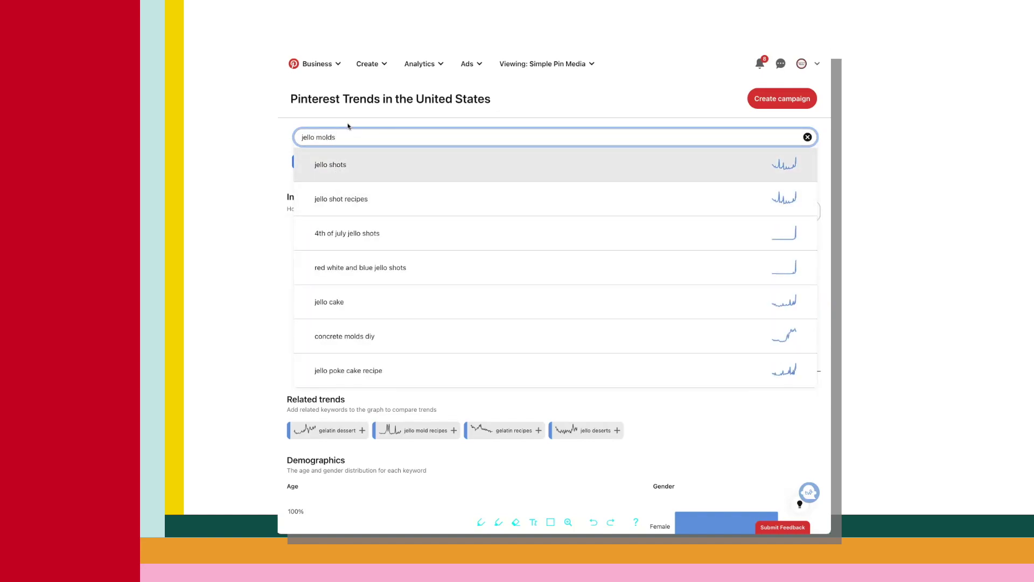
key(BackSpace)
click(357, 171)
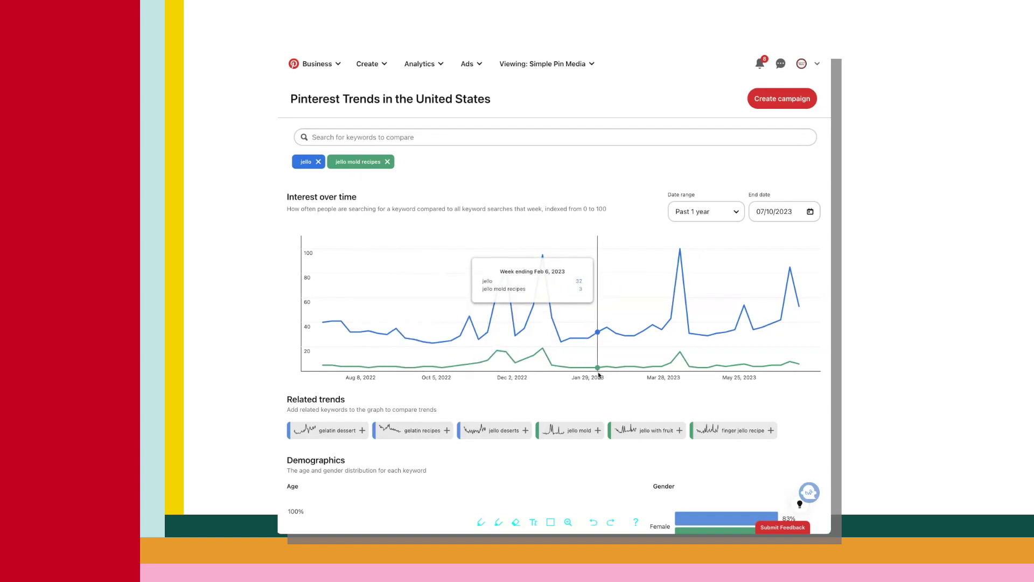
Step: Add 'jello desserts' as the third compared keyword
click(400, 138)
text(jel)
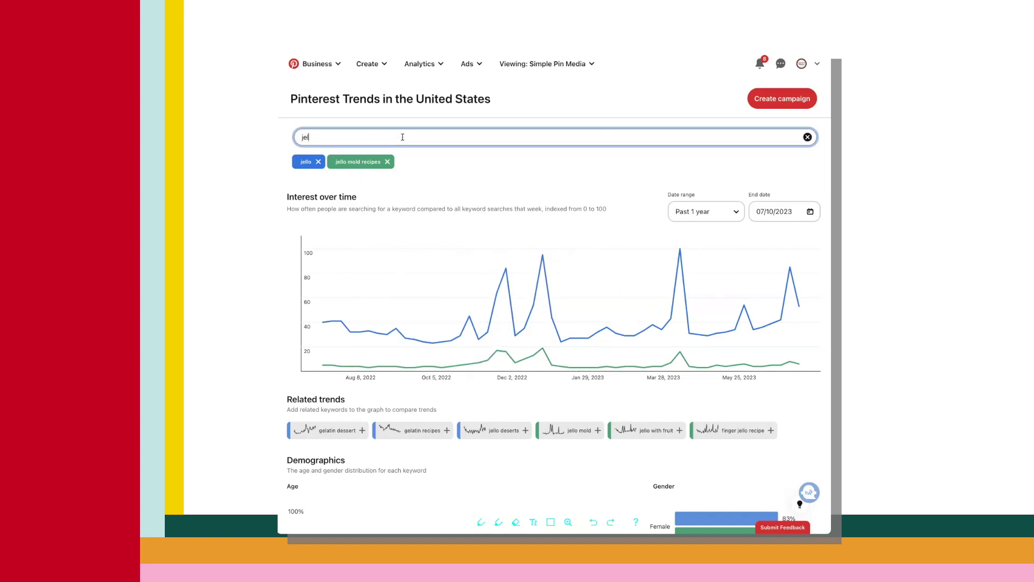
text(lo desserts)
key(BackSpace)
text(ts)
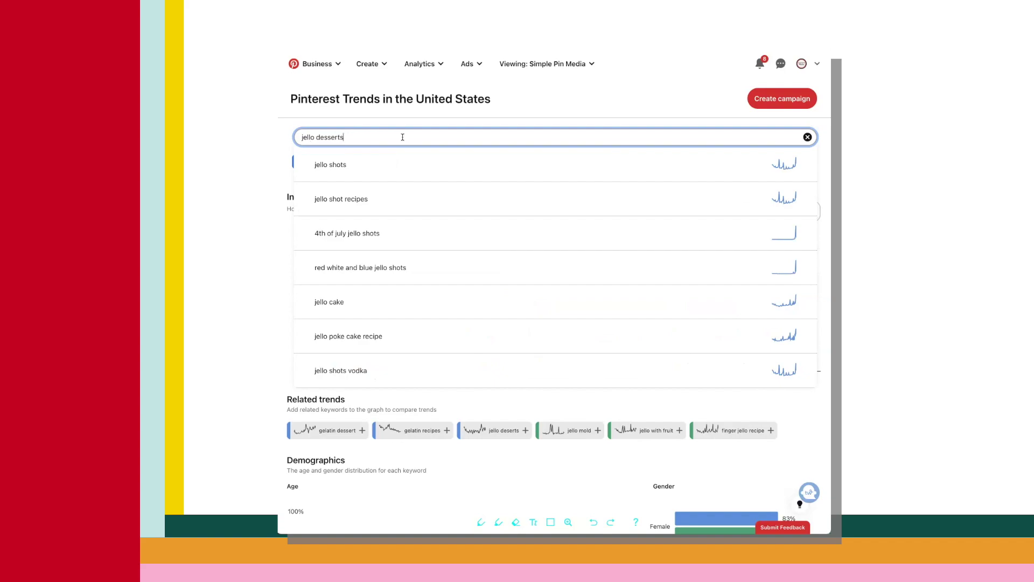
click(418, 161)
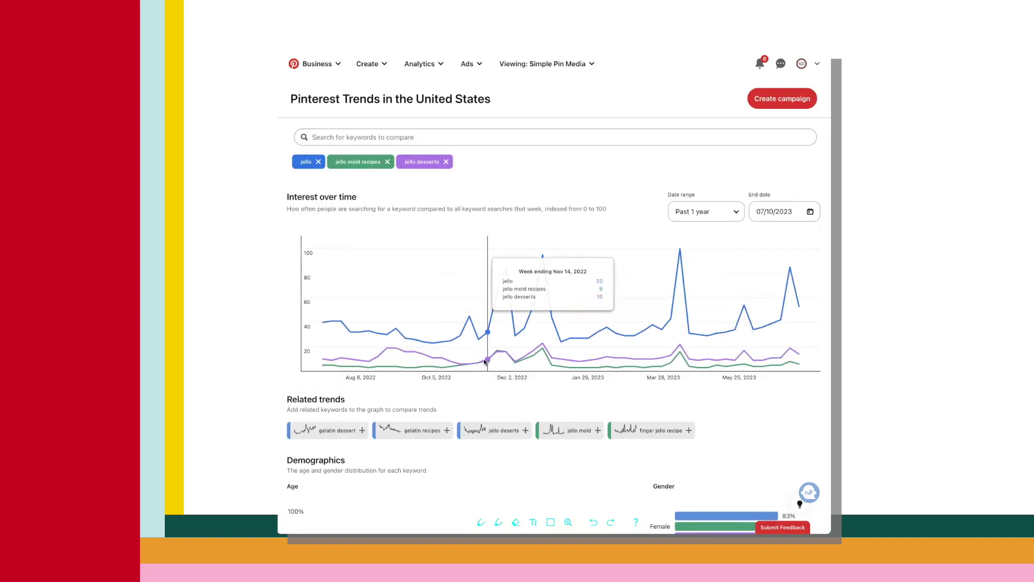
Step: Add 'jello shots' as the fourth keyword and review the resulting chart
click(359, 136)
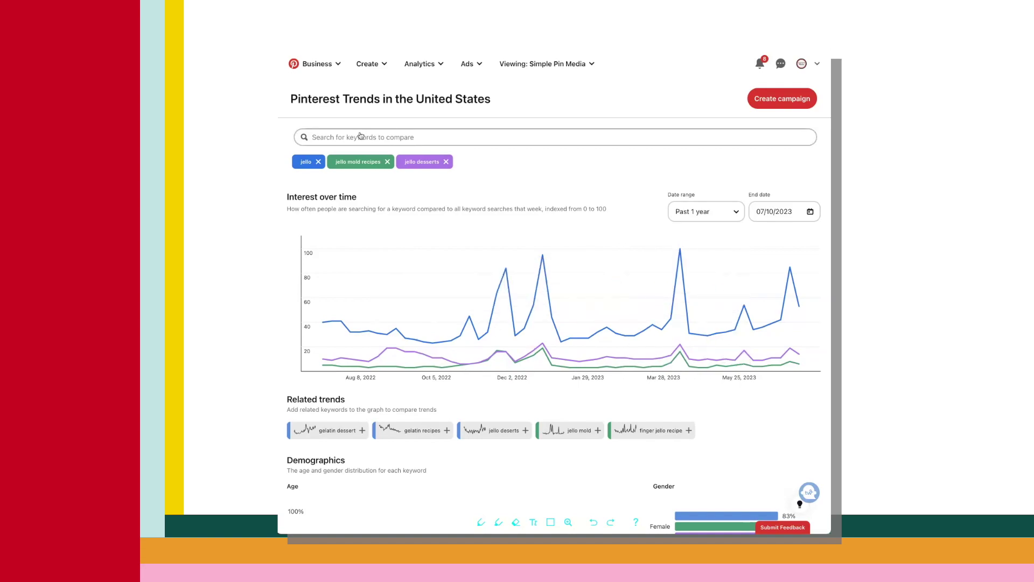
text(jello )
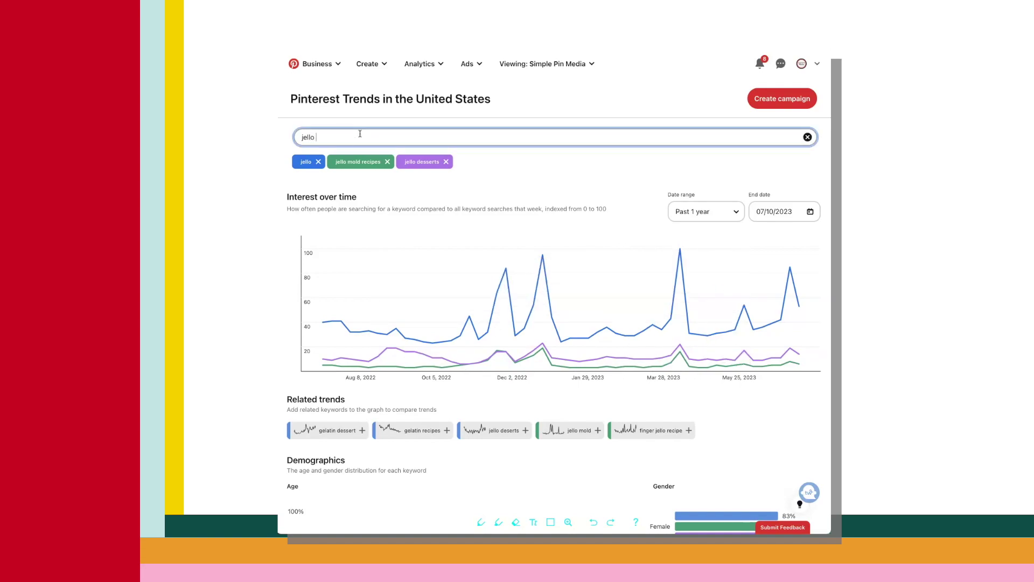
text(shots)
click(354, 171)
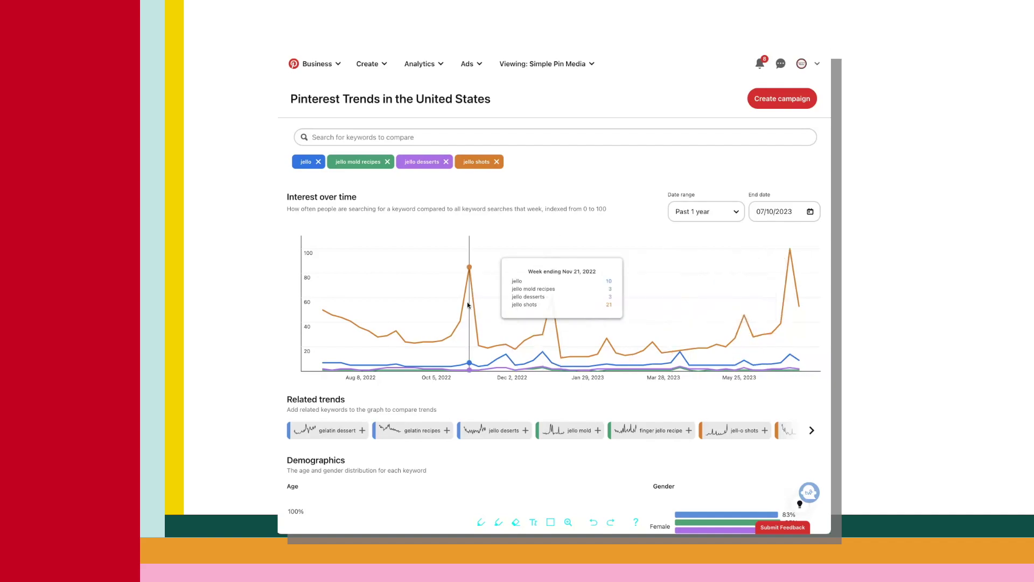
scroll(468, 305, down, 1)
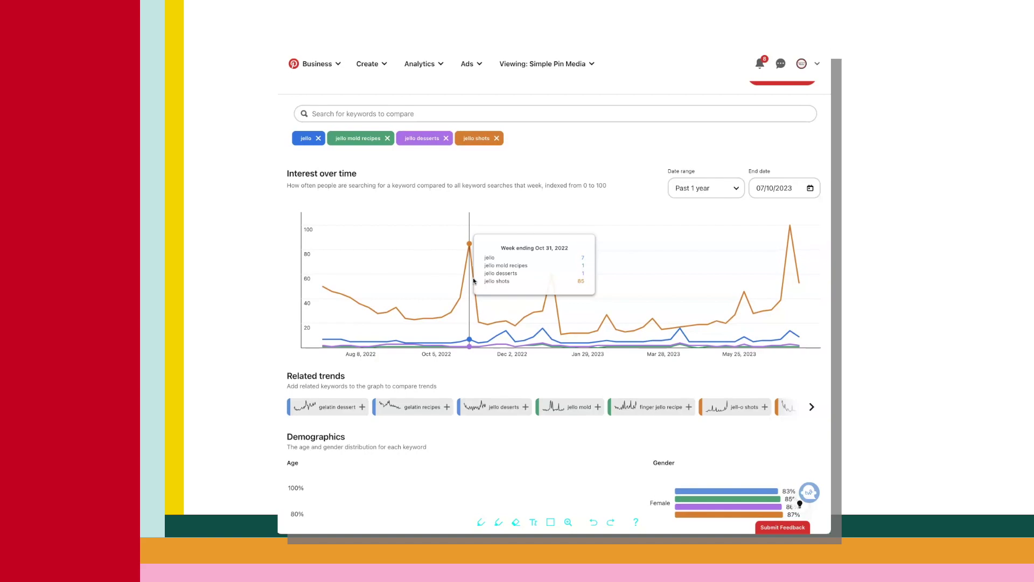
scroll(473, 277, down, 1)
scroll(473, 279, up, 3)
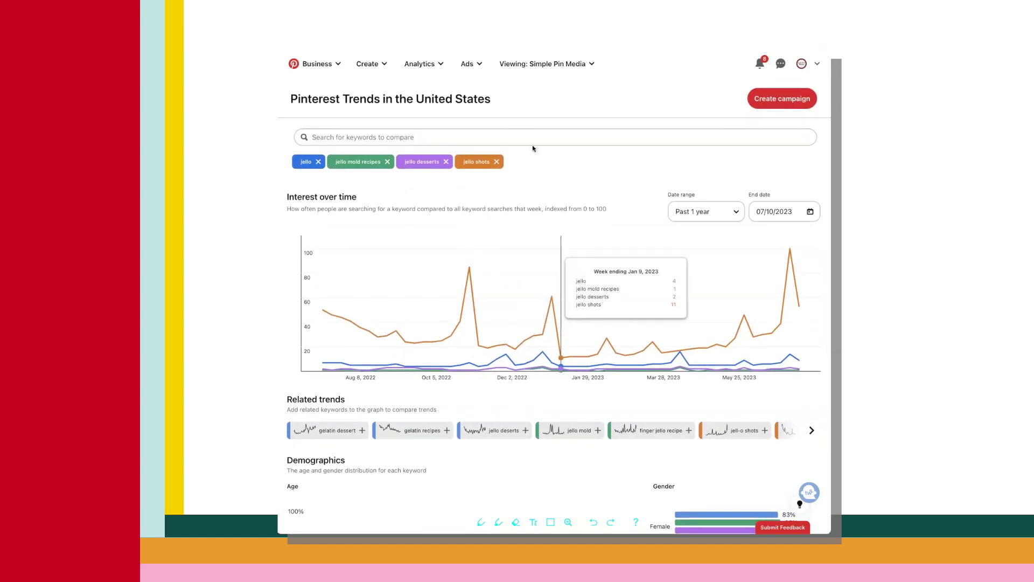
scroll(459, 69, down, 2)
scroll(459, 68, up, 2)
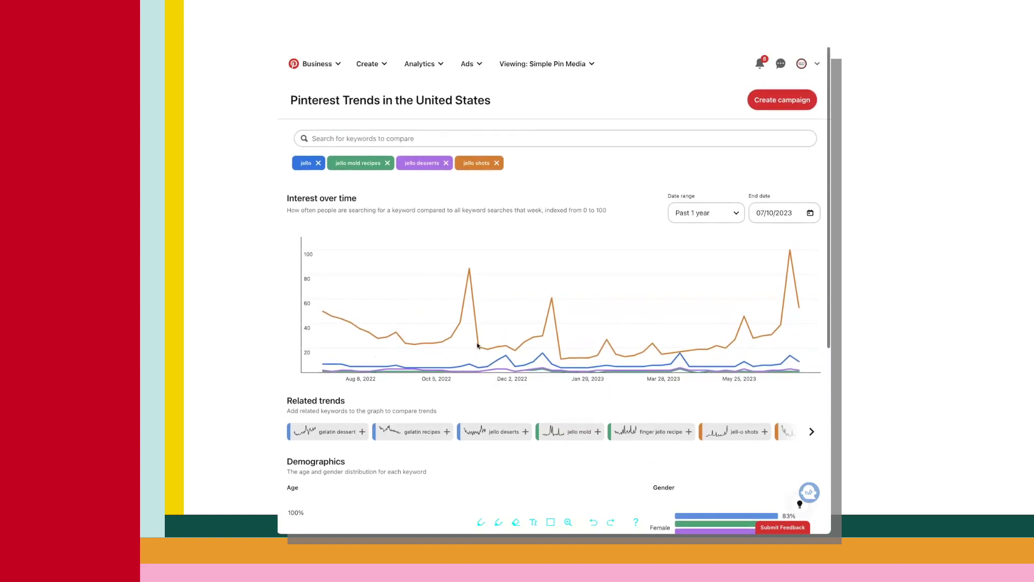